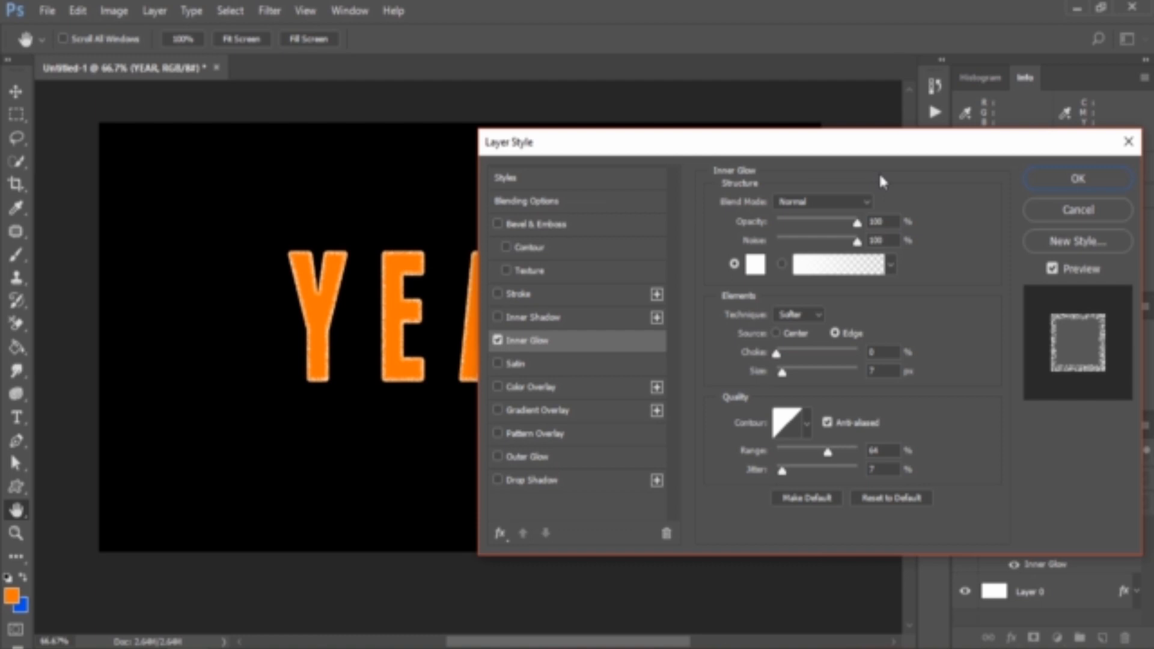
Step: Move the Layer Style dialog clear of more of the YEAR text and look over the Inner Glow blend modes
left_click_drag(701, 150, 759, 138)
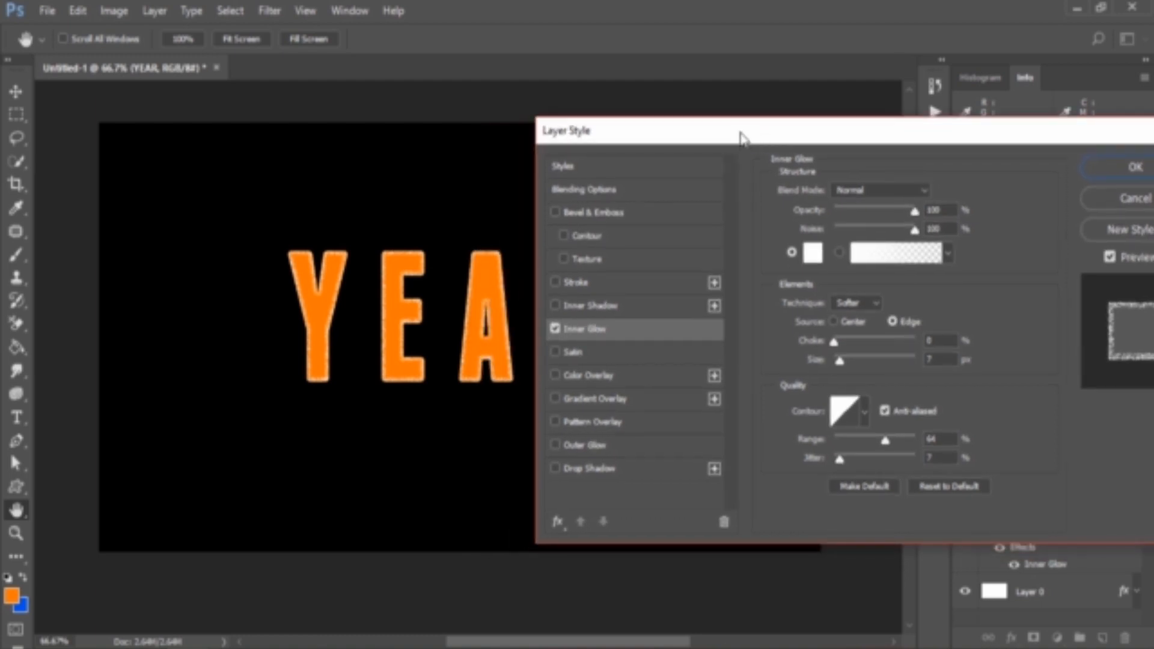
left_click_drag(743, 136, 744, 149)
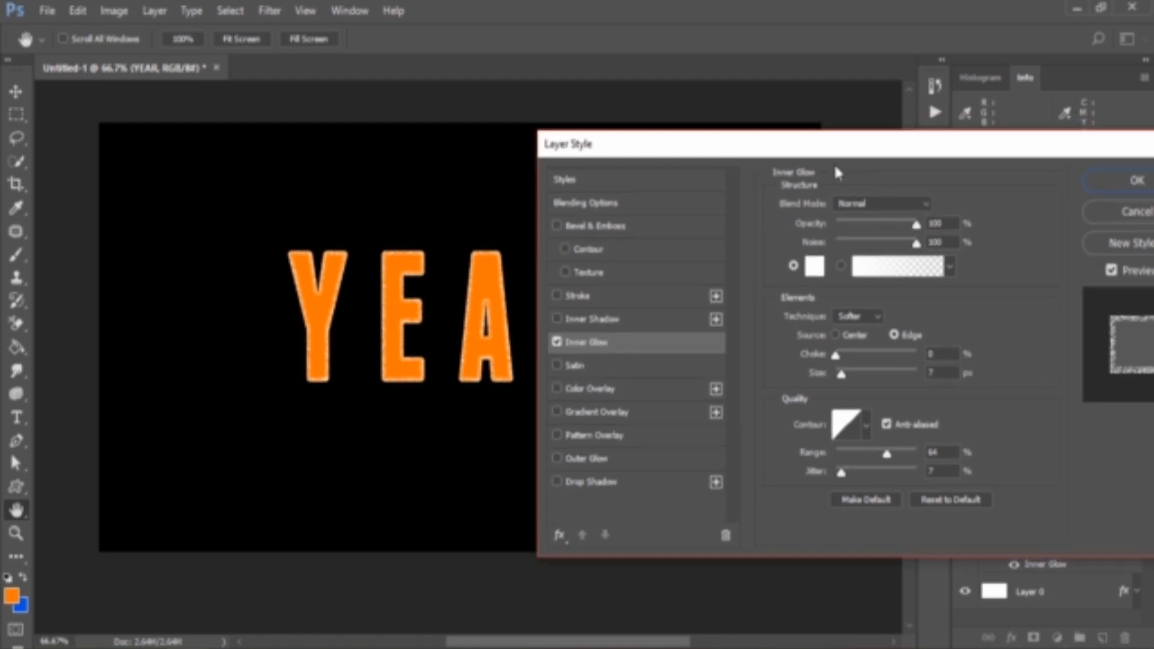
left_click(905, 212)
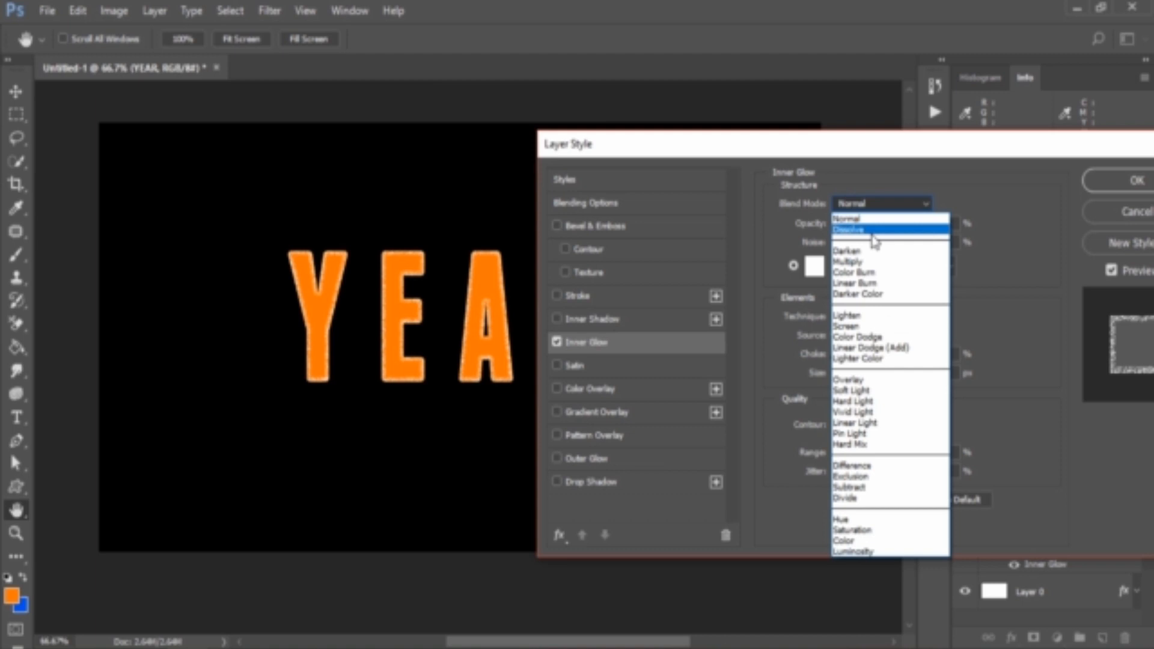
left_click(992, 187)
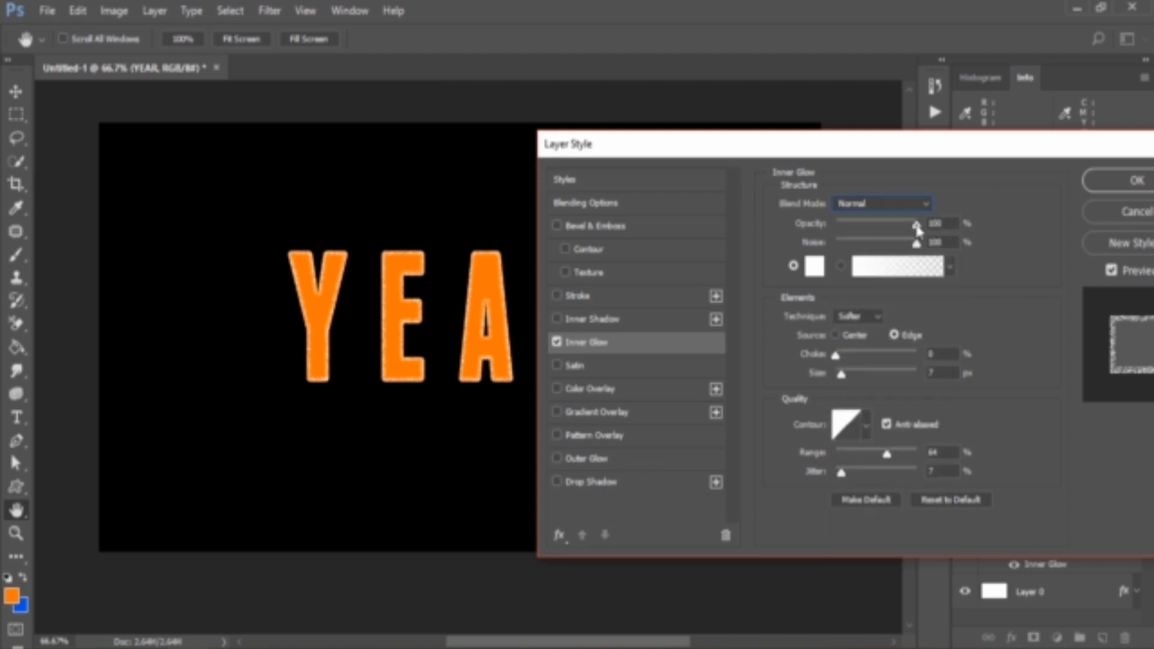
Step: Try a very low noise amount on the Inner Glow, keeping opacity at 100%, and return the noise to 100%
left_click_drag(918, 227, 992, 244)
left_click_drag(916, 243, 844, 246)
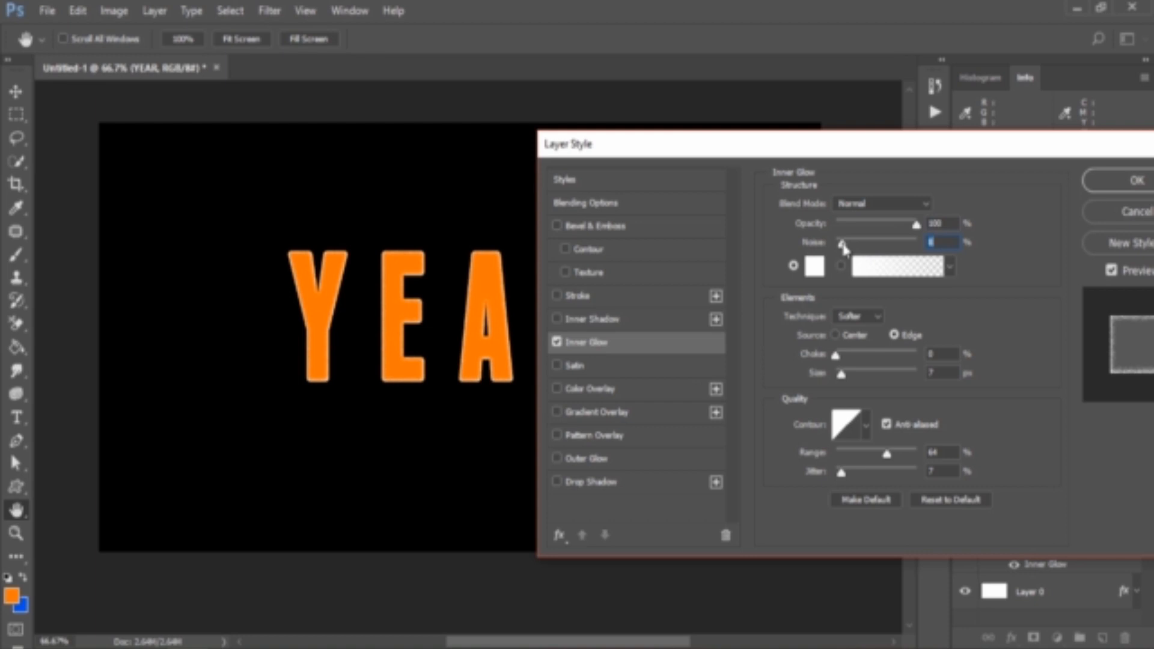
left_click_drag(844, 247, 932, 267)
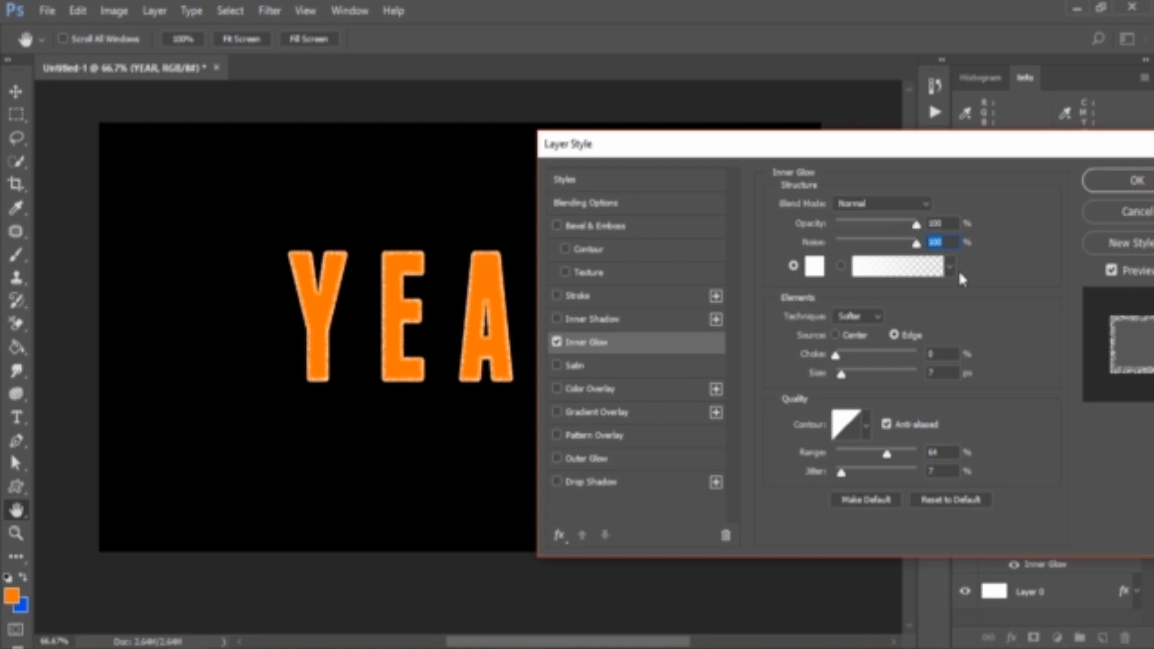
Step: Try red, green, magenta and yellow as the solid Inner Glow color and return it to white (ffffff)
left_click(837, 266)
left_click(793, 266)
left_click(814, 267)
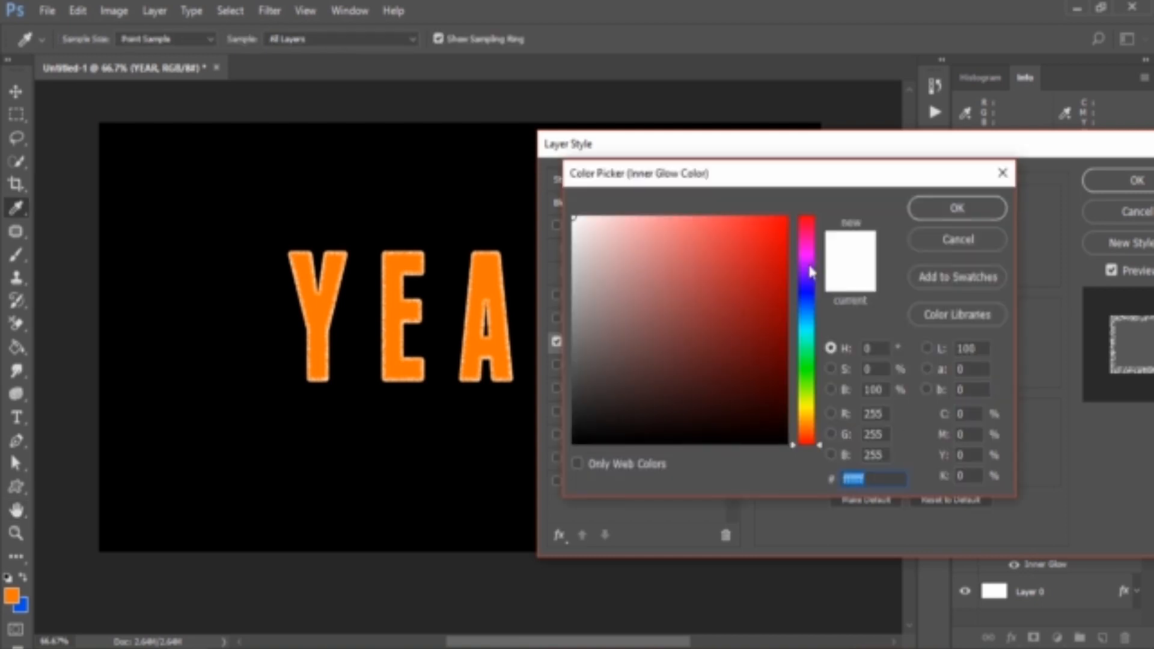
left_click(756, 228)
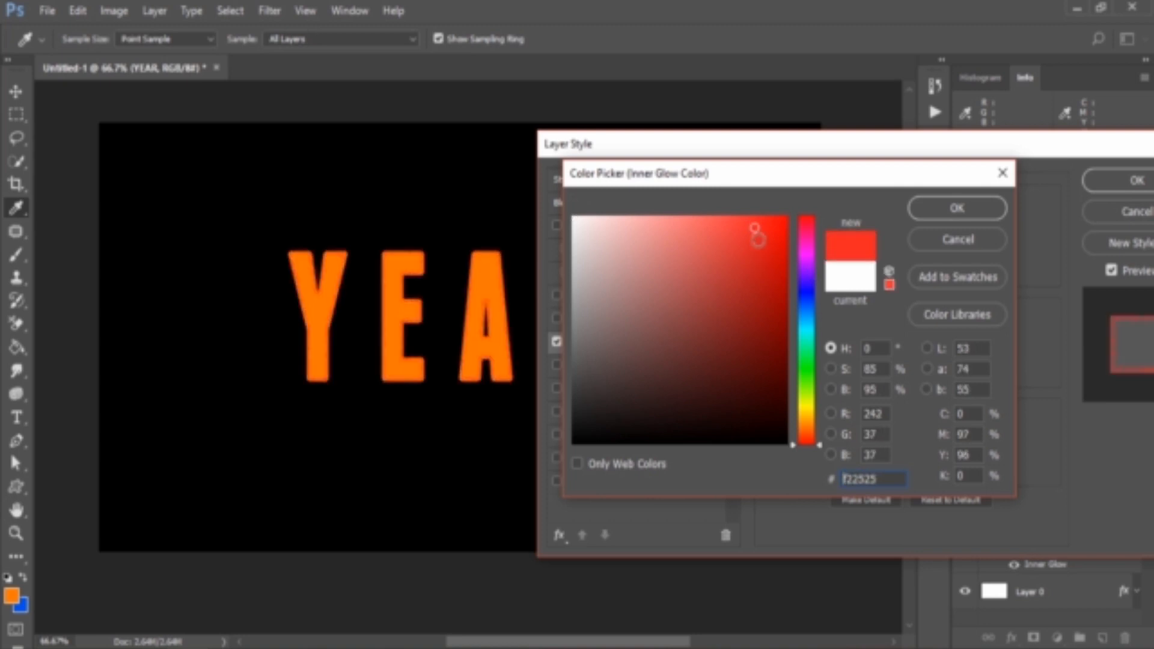
left_click(803, 367)
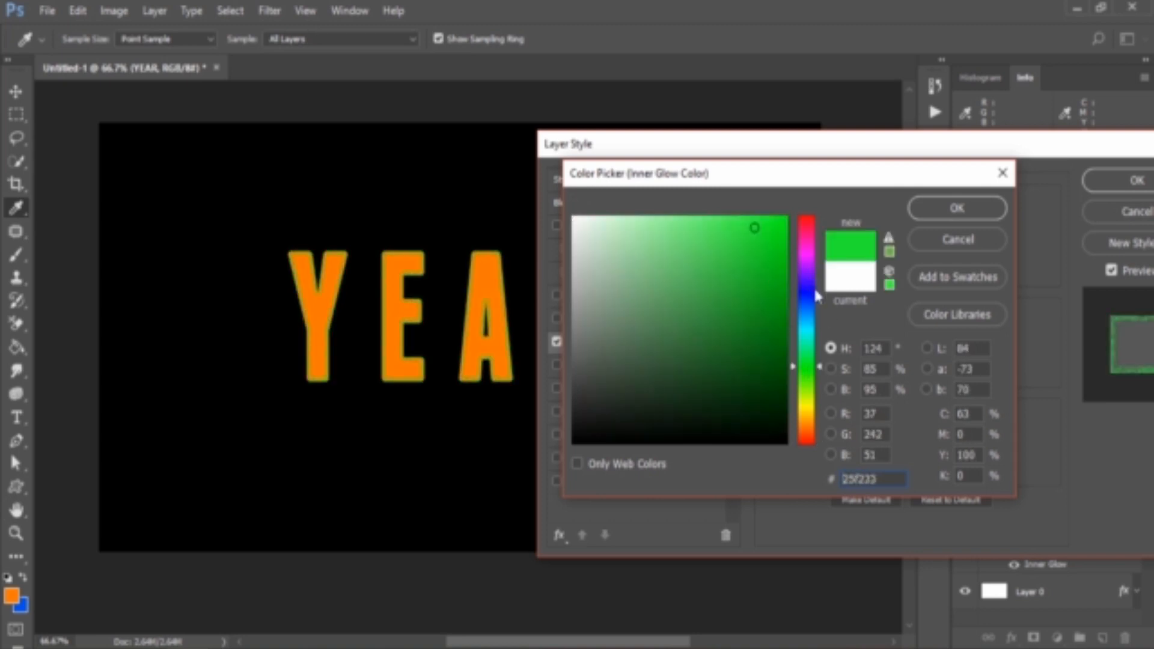
left_click_drag(815, 294, 811, 252)
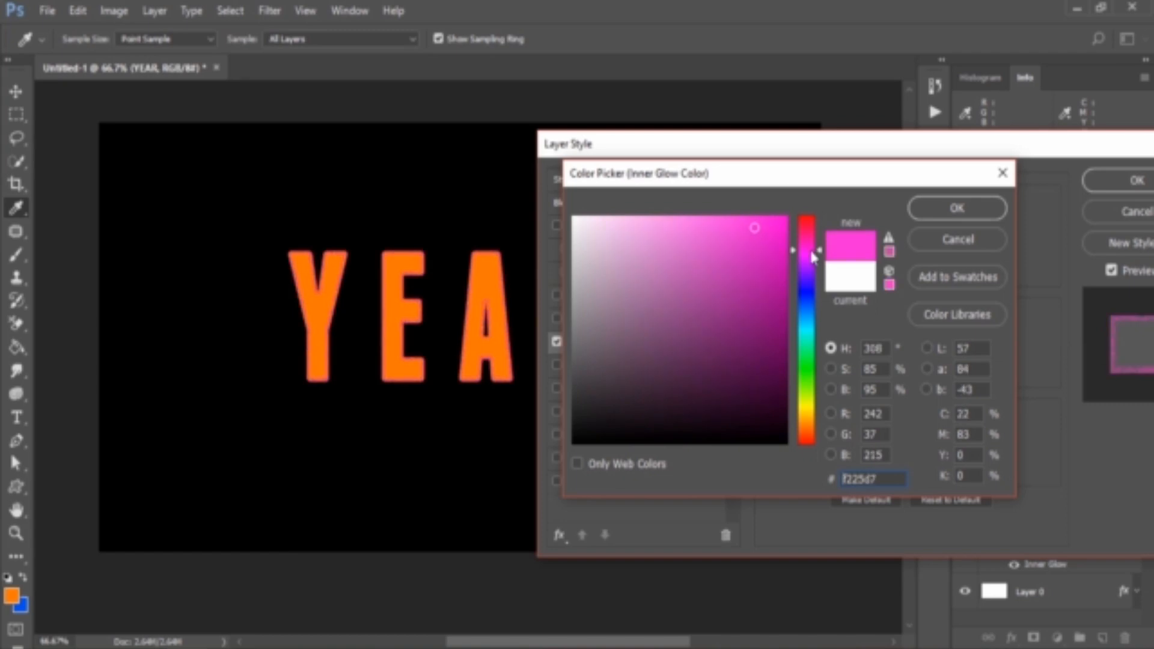
left_click(811, 407)
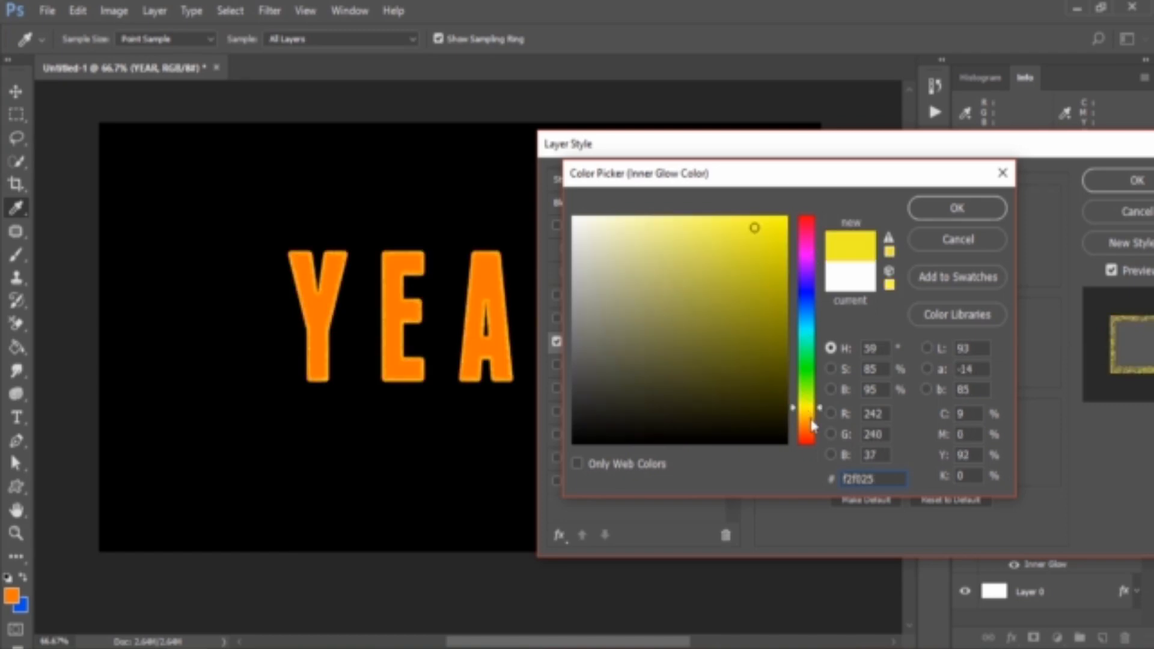
left_click_drag(812, 425, 811, 423)
left_click(574, 219)
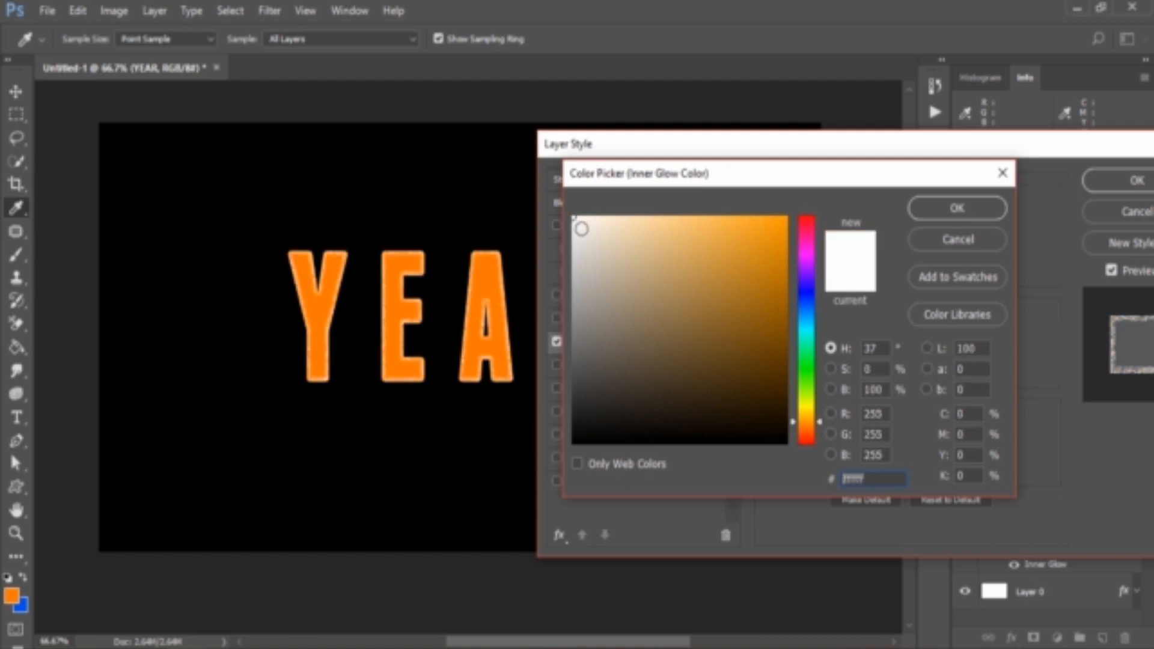
left_click(955, 210)
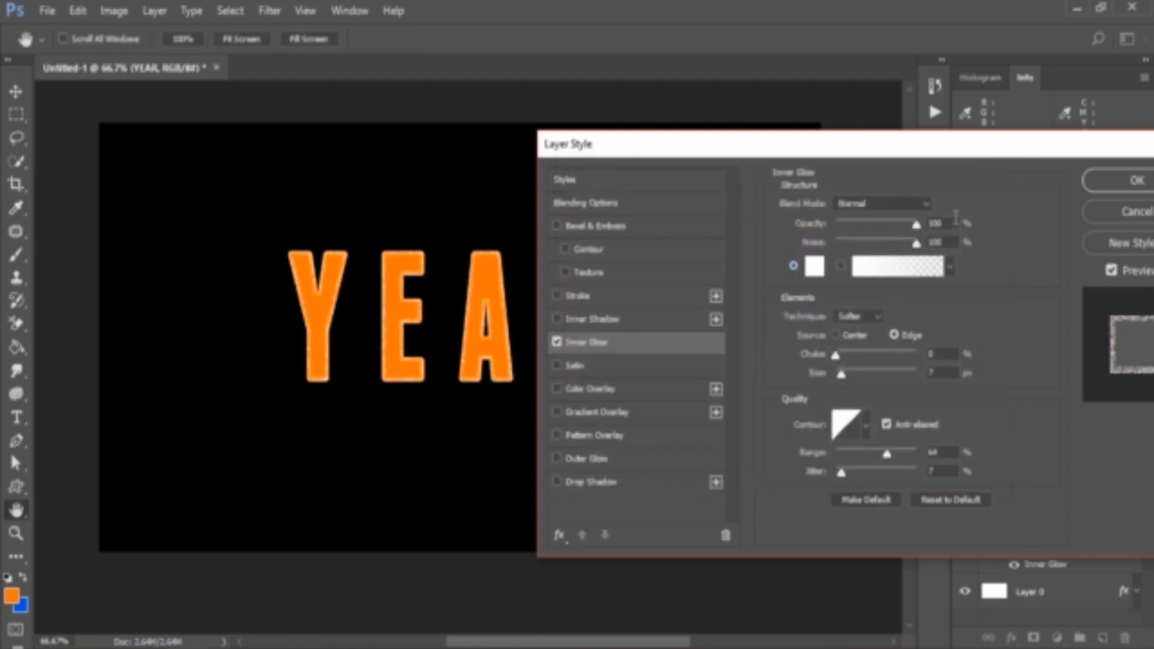
Step: Switch the Inner Glow from a solid color to the Foreground to Background gradient preset and uncover more of the text
left_click(843, 267)
left_click(889, 278)
left_click(718, 193)
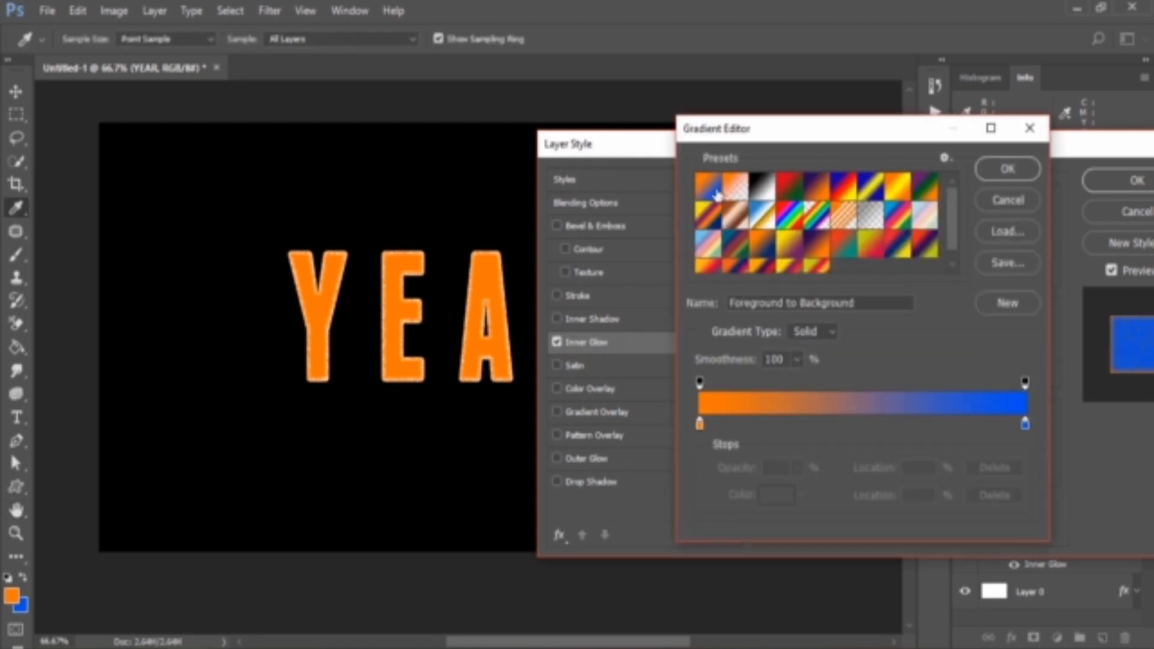
left_click(1037, 171)
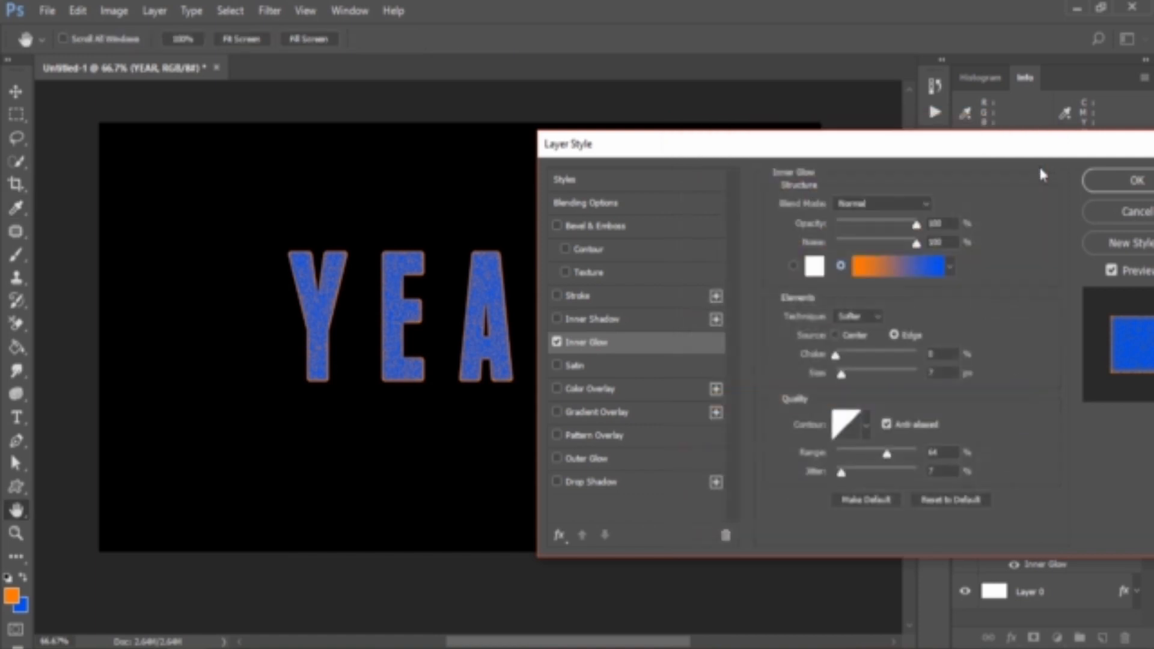
left_click_drag(753, 147, 790, 153)
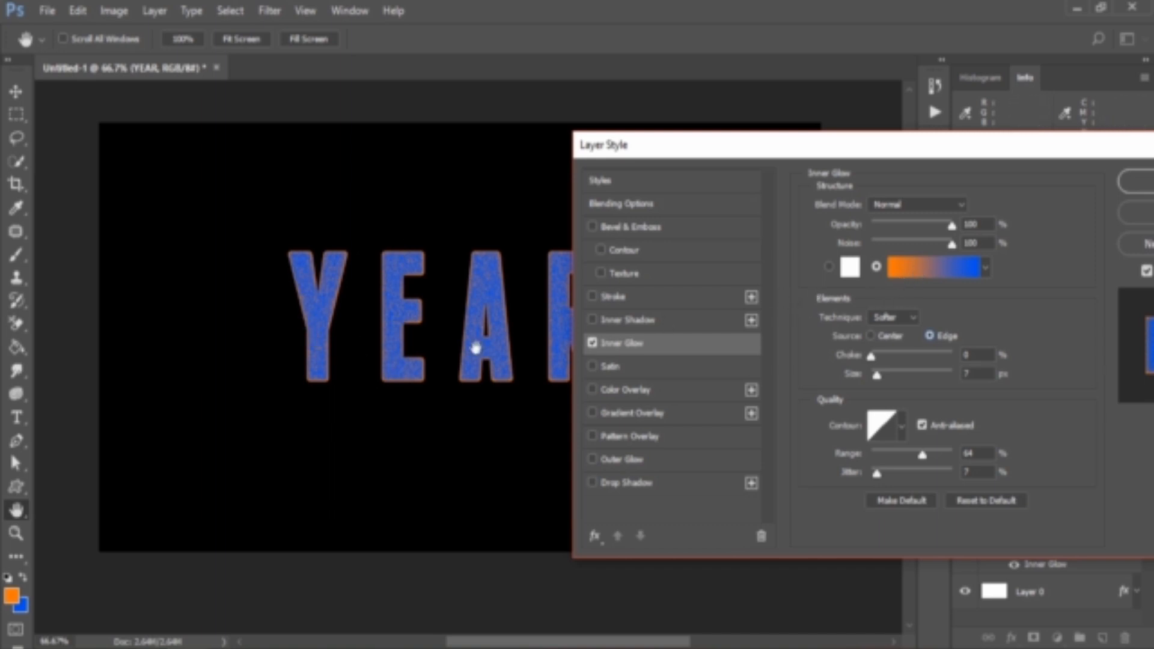
Step: Try the Precise technique and the Center source for the Inner Glow, and return them to Softer and Edge
left_click(907, 319)
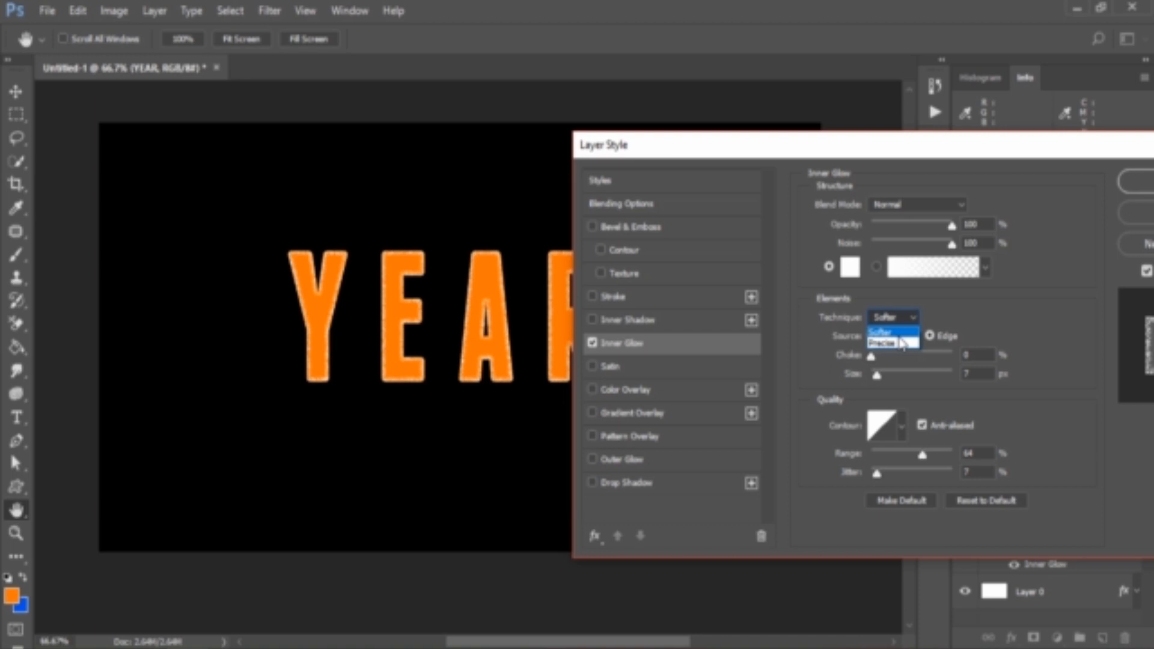
left_click(904, 344)
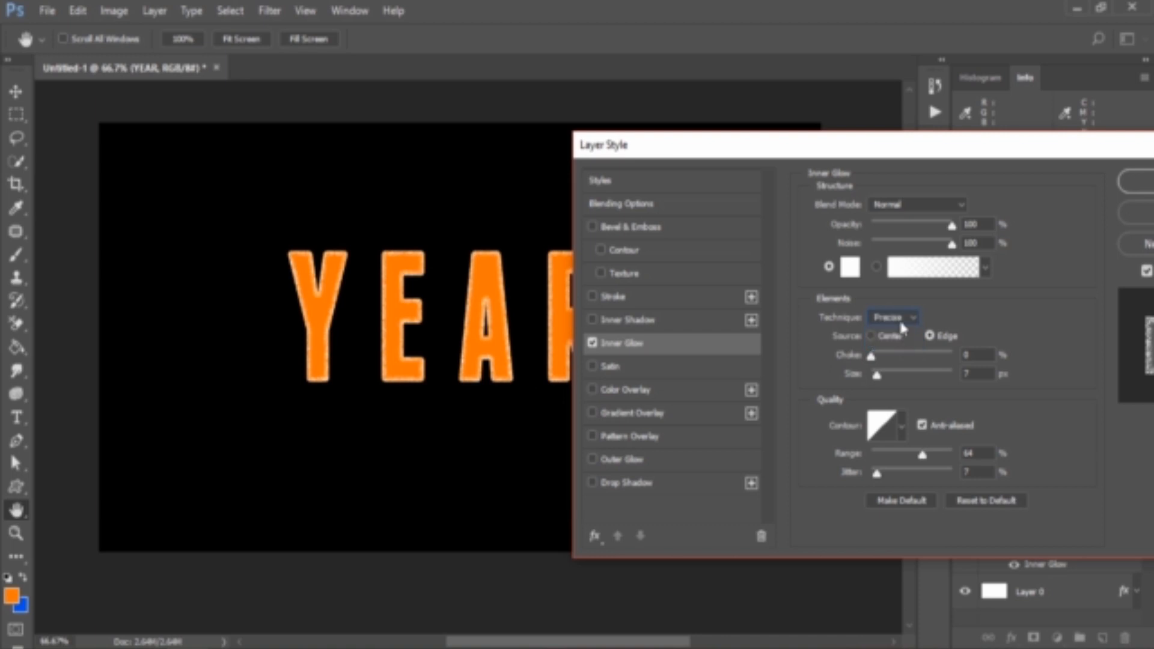
scroll(901, 320, "up", 1)
left_click_drag(956, 145, 900, 140)
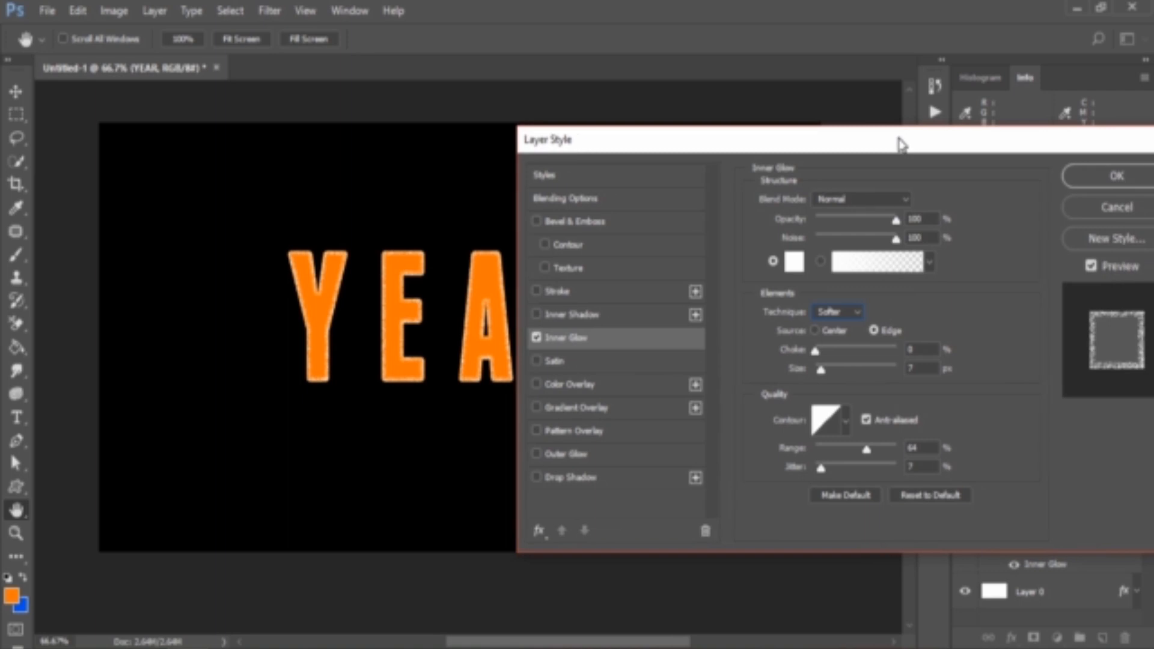
left_click(815, 332)
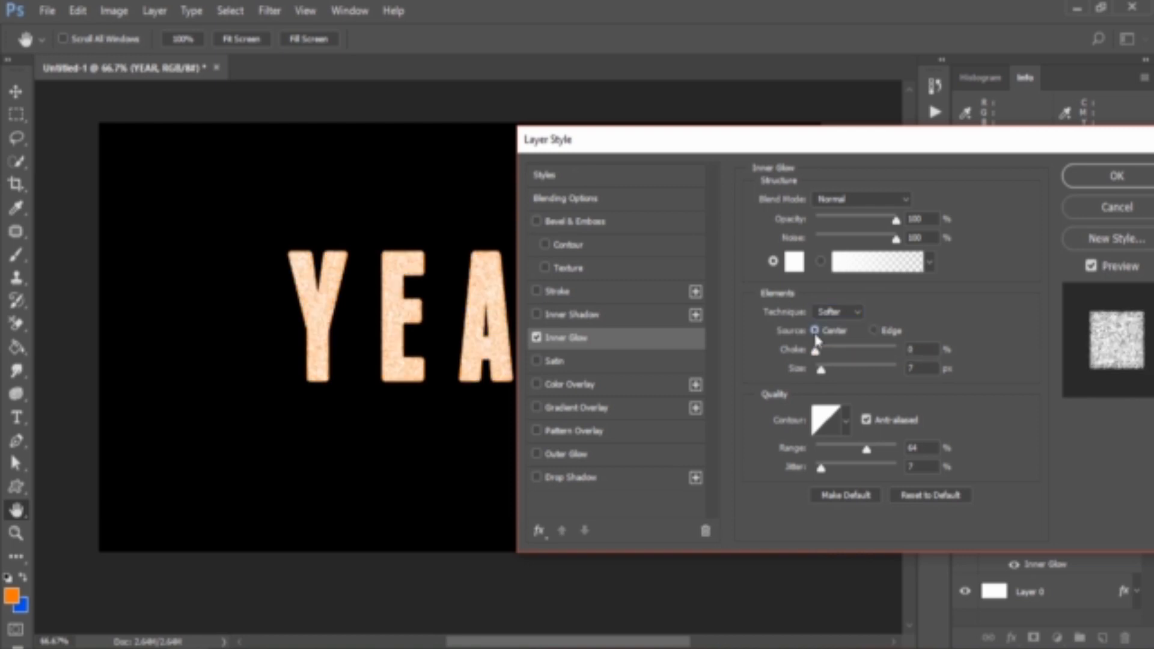
left_click(874, 329)
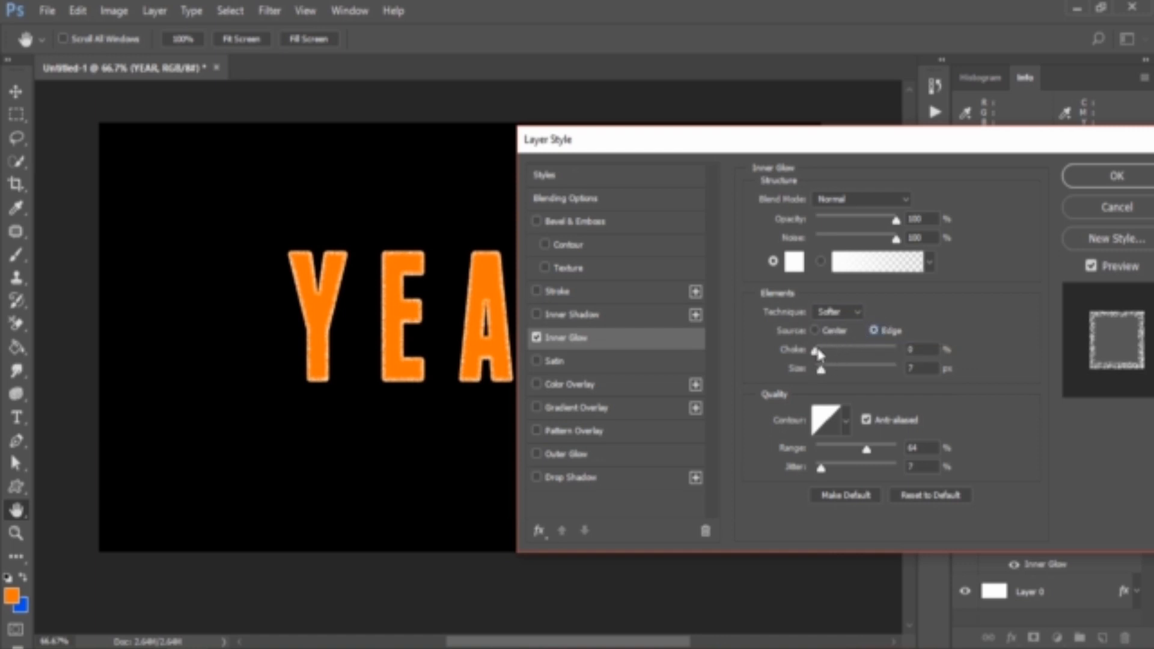
Step: Set the Inner Glow choke to 90% and size to 5 px, and try the Cone, Cone - Asymmetrical and Cone - Inverted contours
left_click_drag(817, 351, 882, 392)
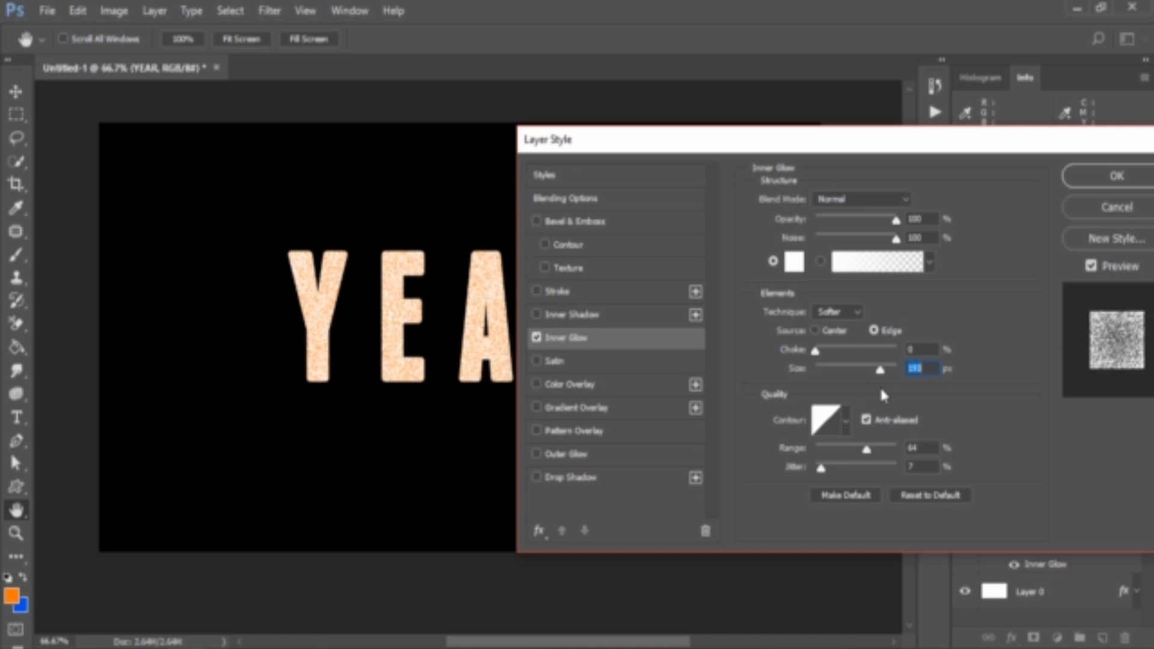
left_click(848, 419)
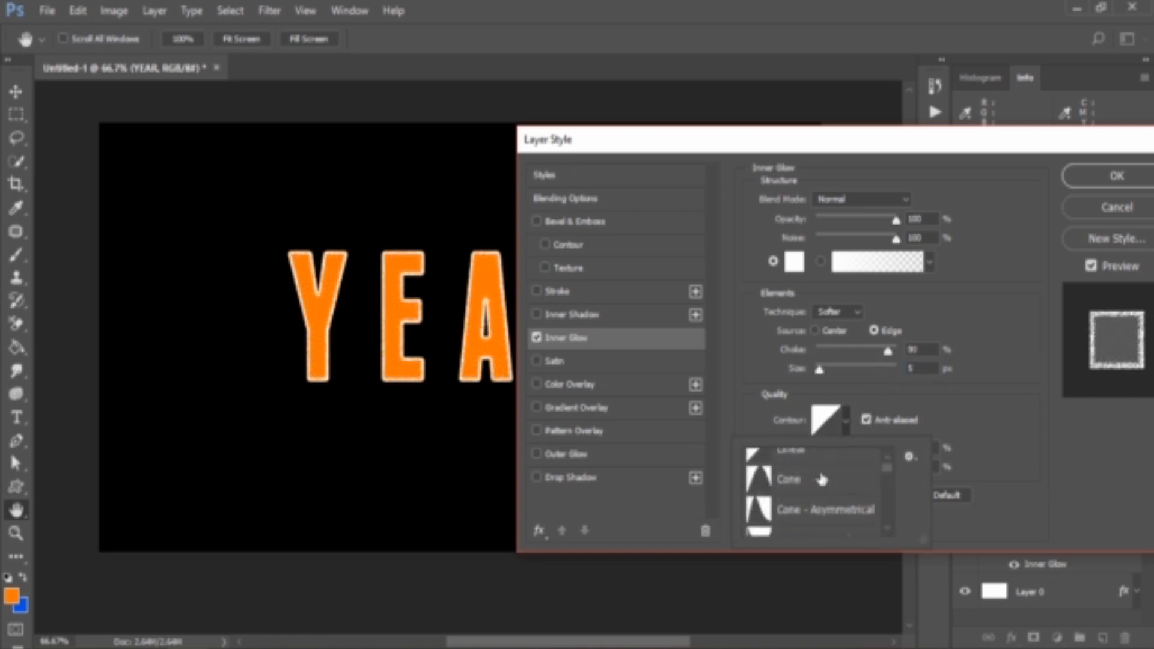
left_click(822, 479)
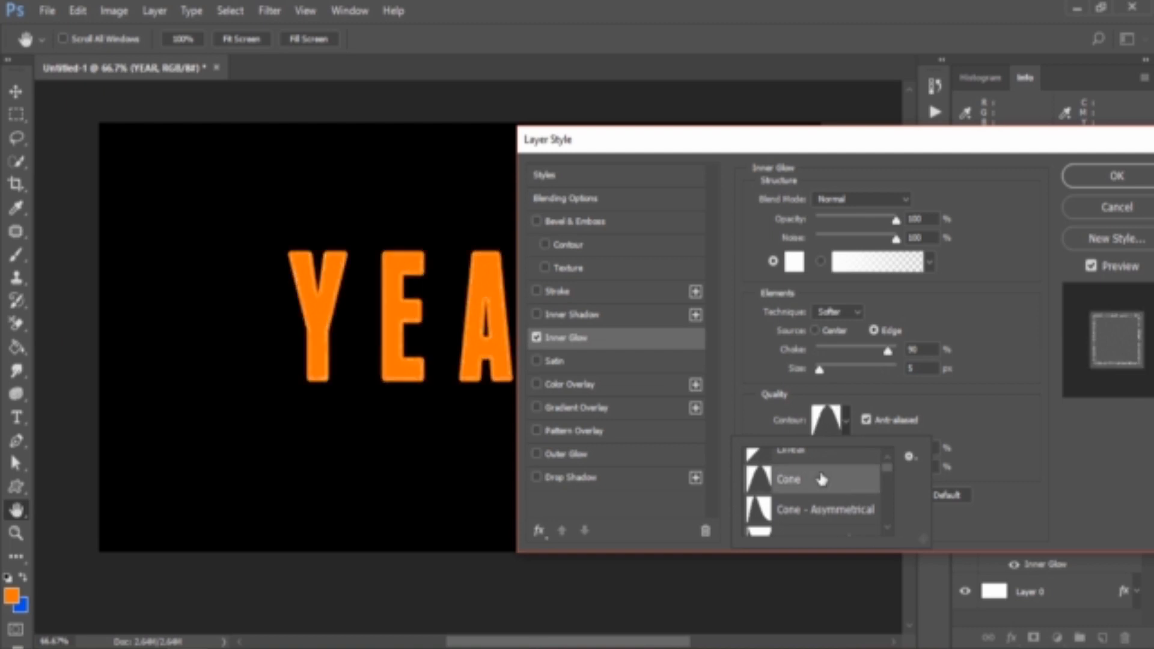
scroll(822, 481, "down", 1)
left_click(821, 488)
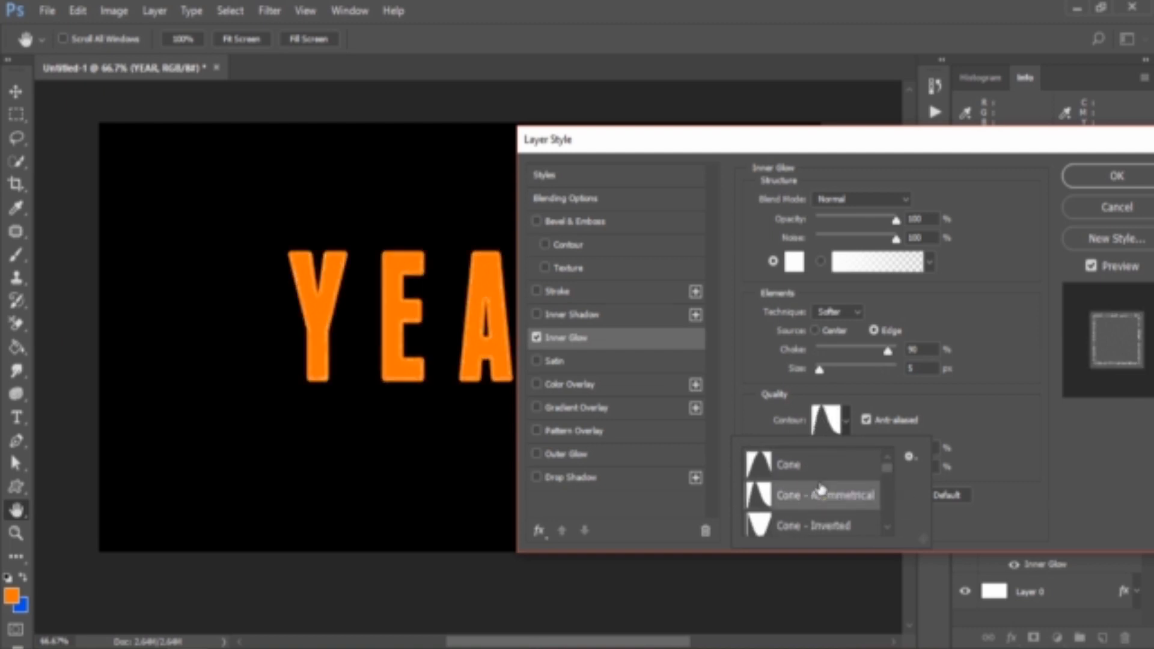
scroll(822, 489, "down", 1)
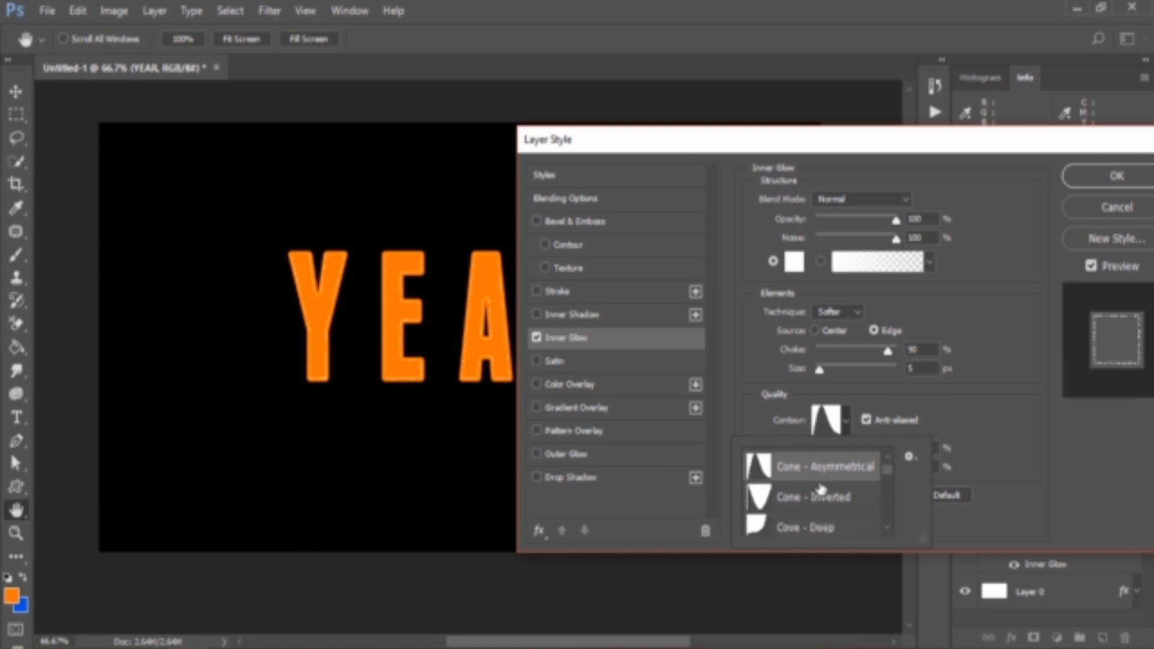
left_click(823, 498)
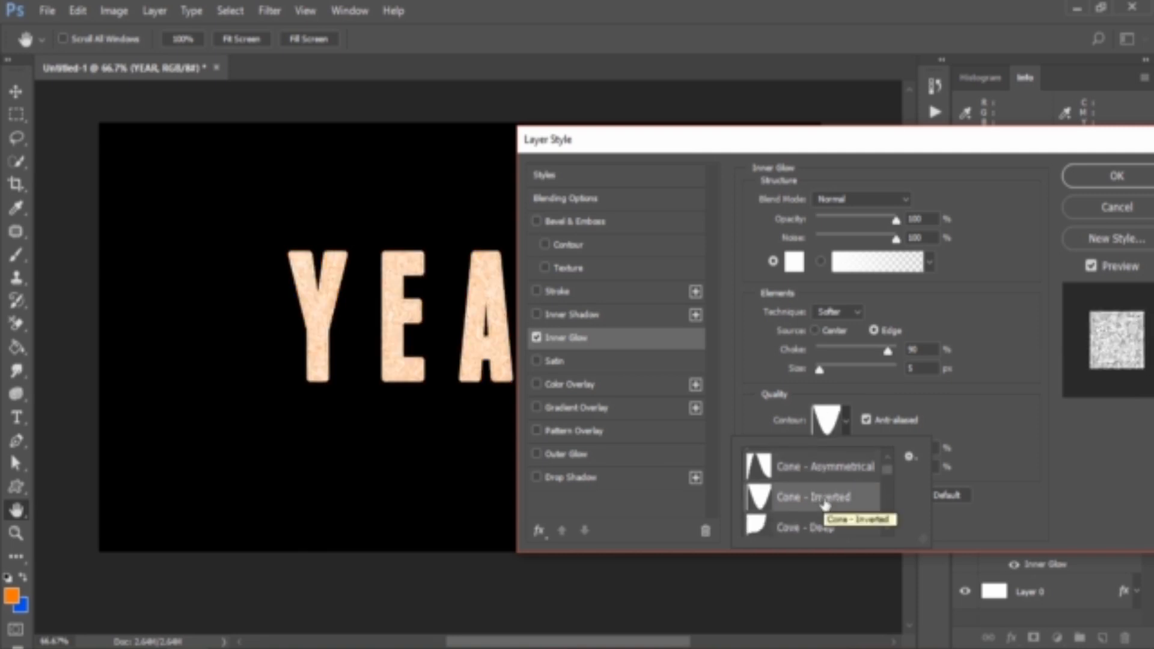
left_click(897, 431)
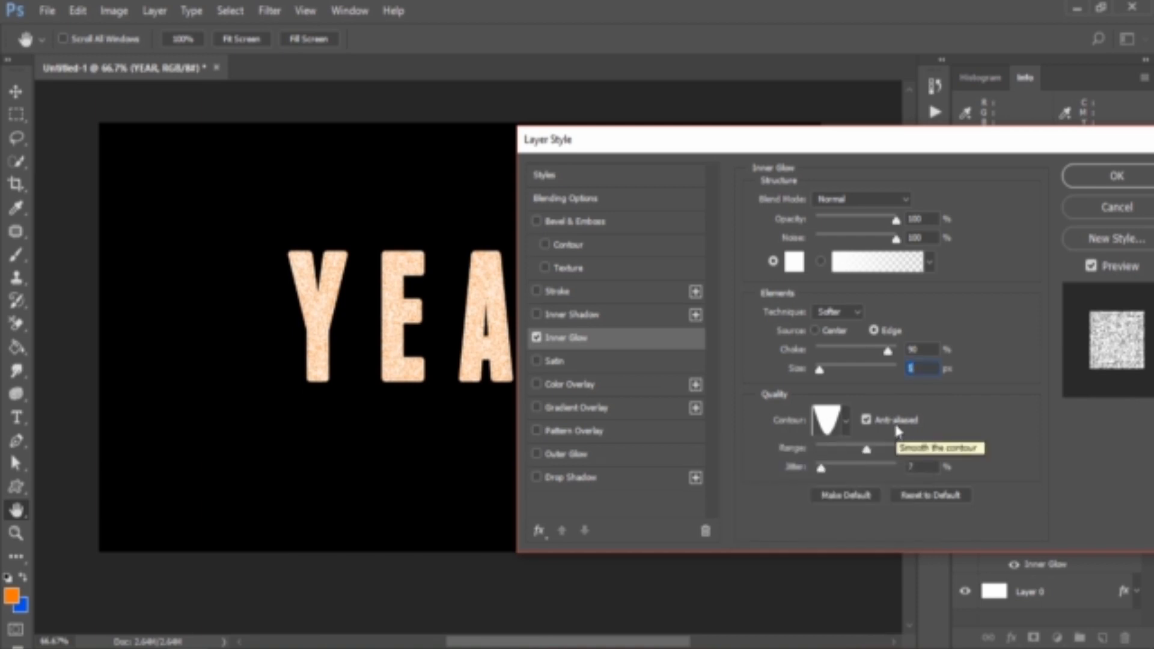
Step: Configure the Inner Glow quality with anti-aliasing off, the Linear contour and a range of 74%
left_click(896, 425)
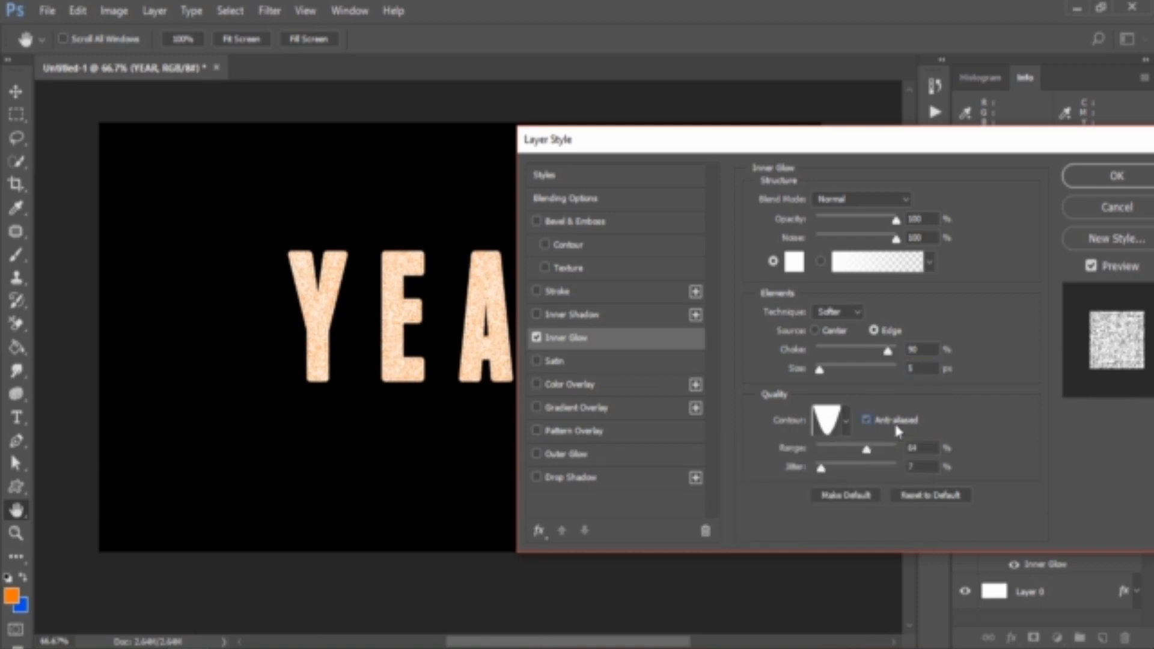
left_click(878, 421)
mouse_move(867, 452)
left_mouse_down()
mouse_move(837, 452)
mouse_move(873, 452)
left_mouse_up()
left_click(846, 421)
scroll(814, 480, "up", 2)
left_click(808, 464)
left_click(920, 415)
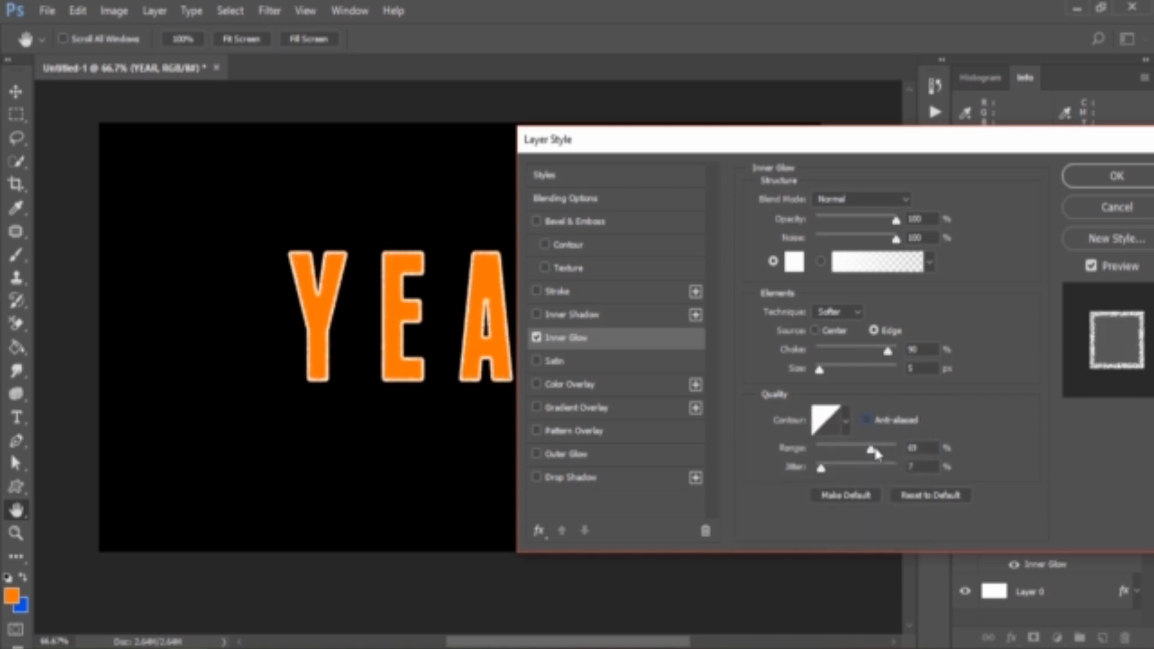
mouse_move(876, 455)
left_mouse_down()
mouse_move(842, 455)
mouse_move(878, 457)
left_mouse_up()
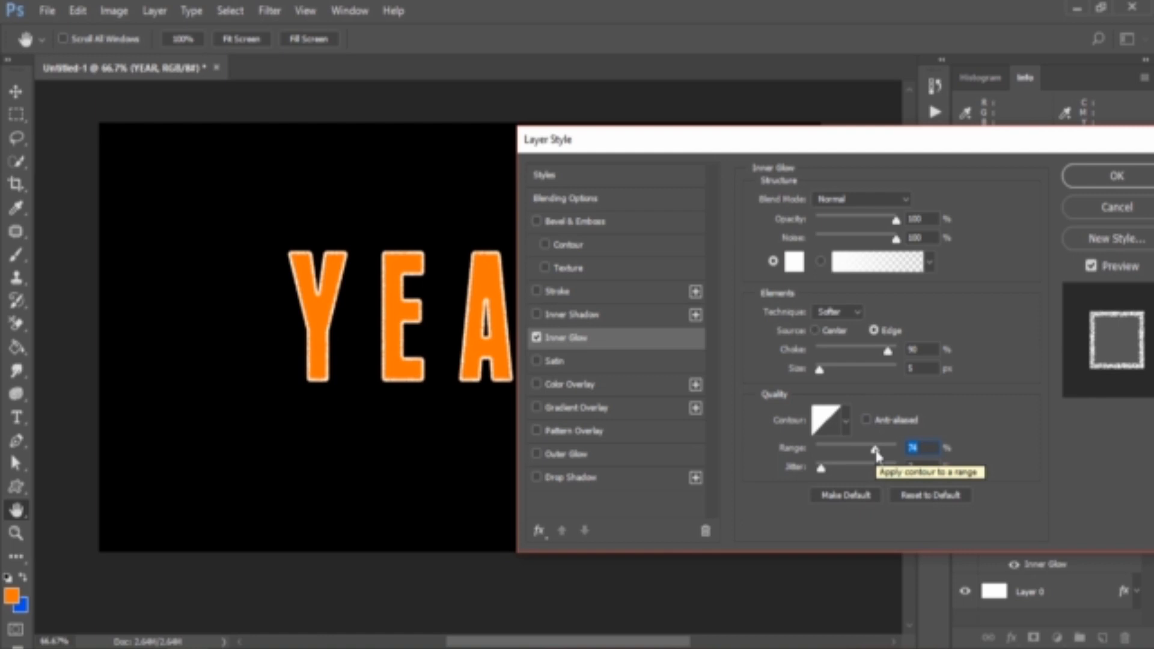
Step: Switch the Inner Glow fill to the red-to-green gradient and try different jitter amounts on it, including 26%
left_click_drag(822, 469, 847, 471)
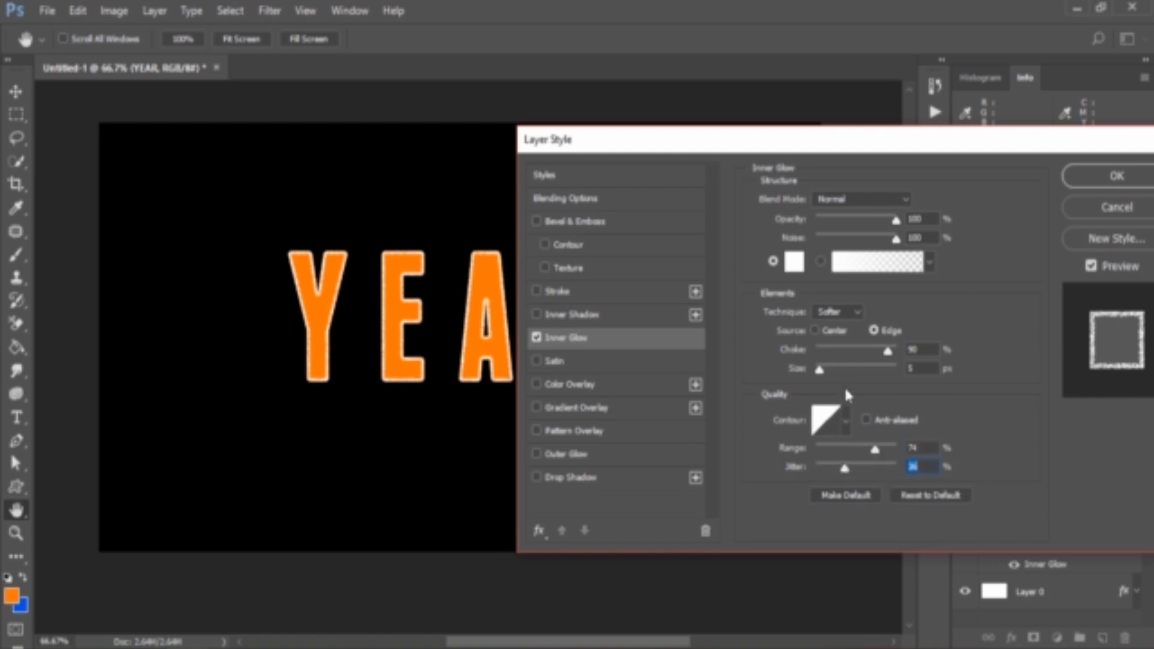
left_click(820, 262)
left_click_drag(844, 468, 836, 469)
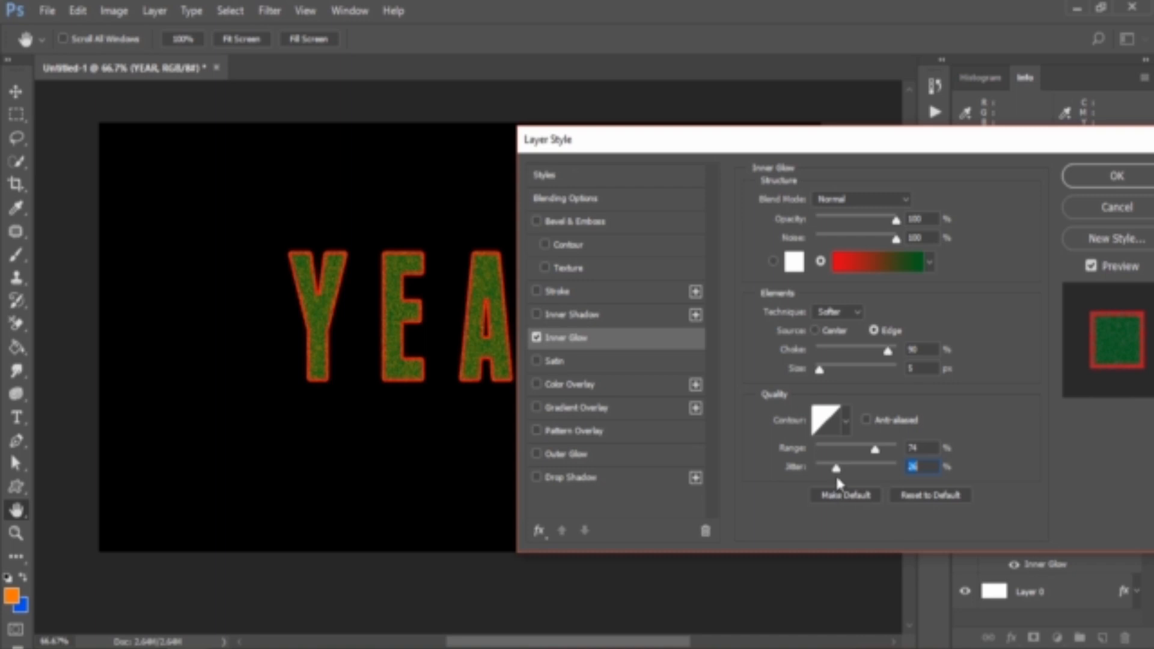
left_click_drag(837, 469, 911, 473)
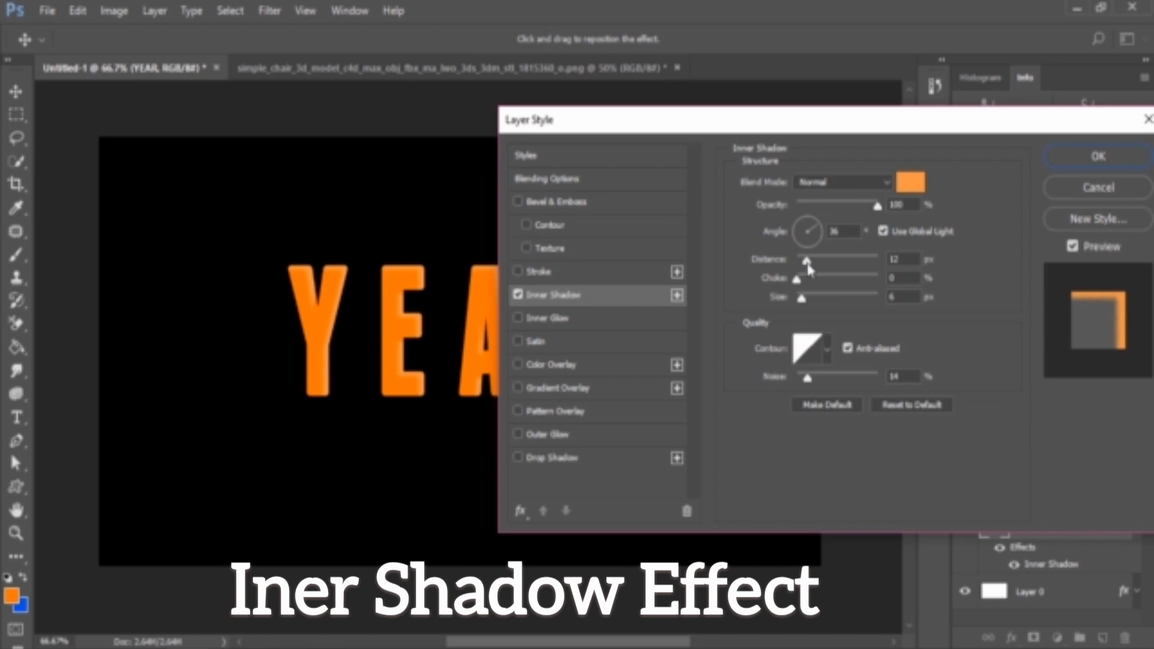
Step: Set the Inner Shadow opacity to 100%, try the angles 7° and -66°, and turn off Use Global Light
left_click(950, 196)
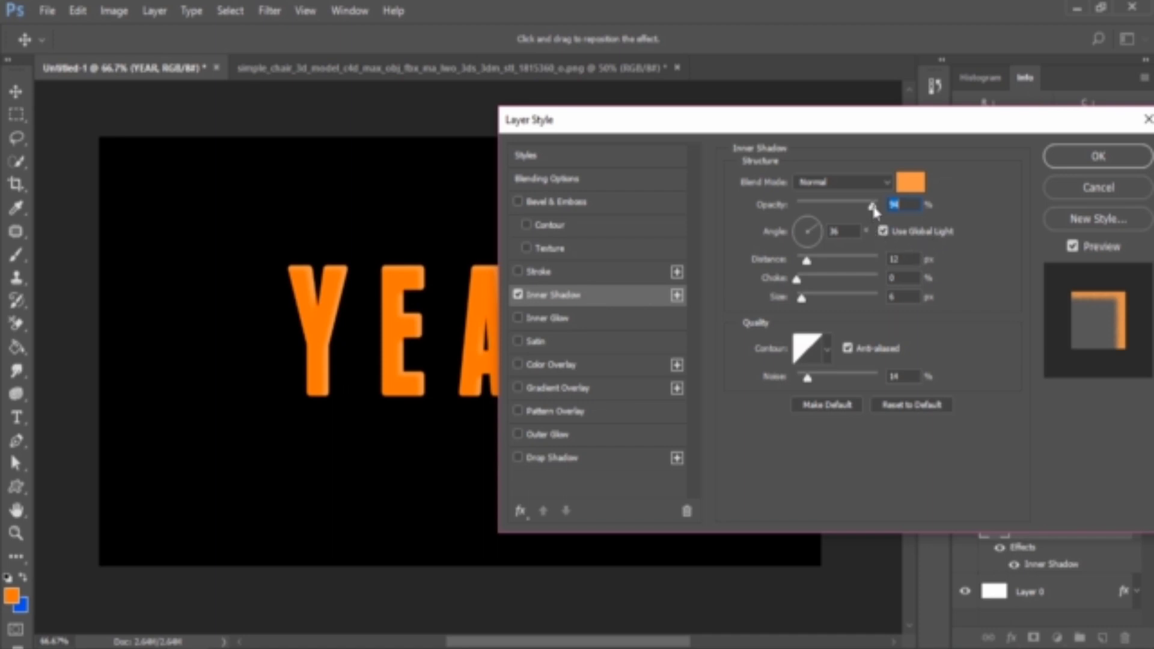
left_click_drag(873, 208, 880, 207)
left_click(814, 228)
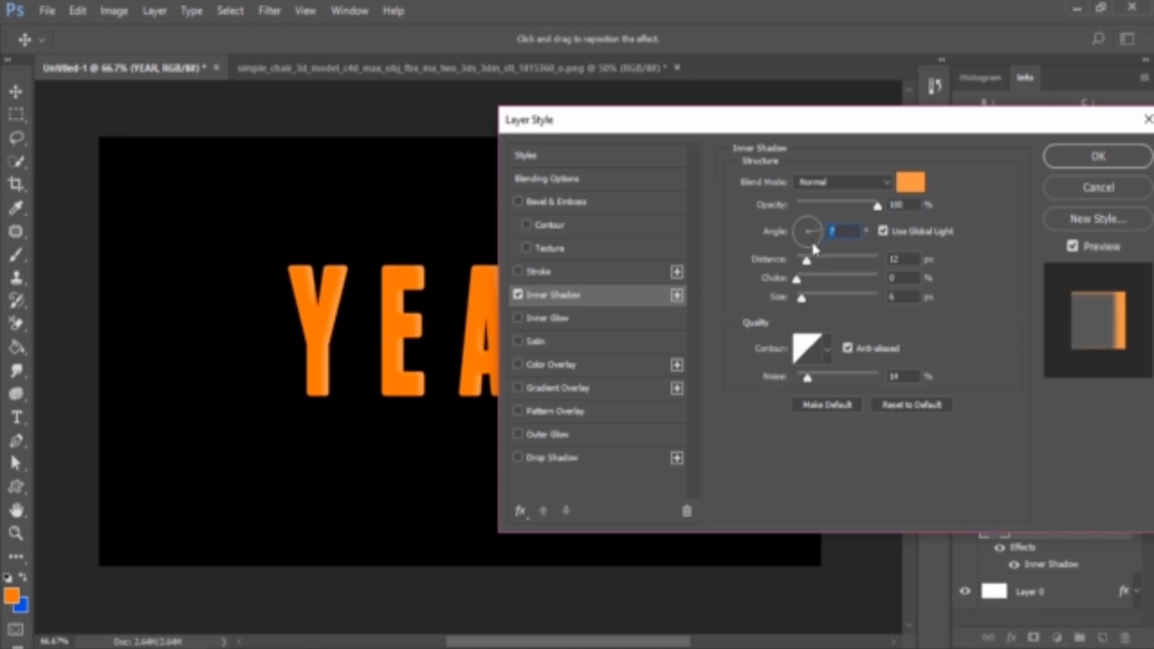
left_click(813, 244)
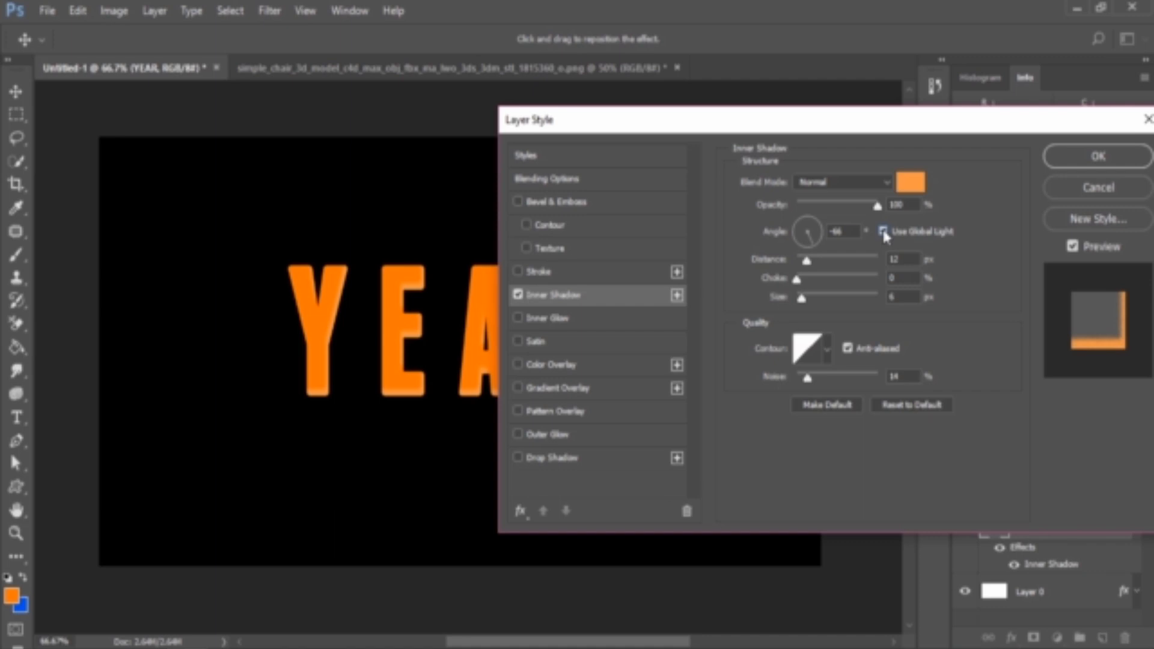
left_click(883, 232)
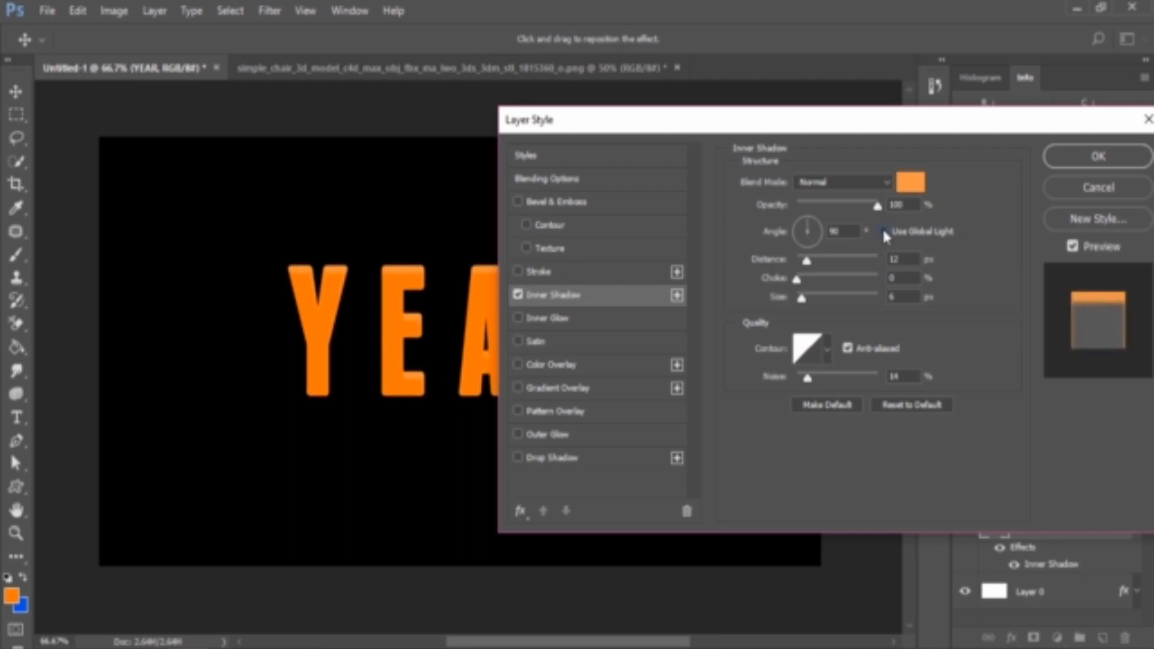
Step: Set the Inner Shadow angle to 41°, the distance to 19 px and the choke to 47%
left_click(820, 268)
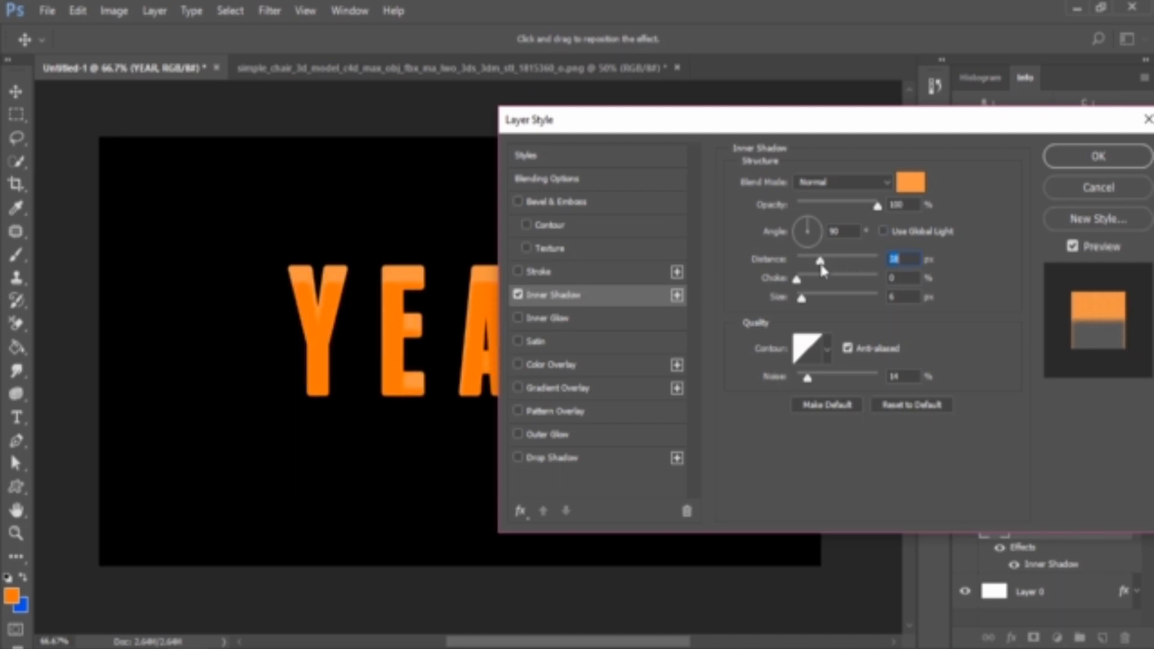
mouse_move(821, 265)
left_mouse_down()
mouse_move(884, 263)
mouse_move(821, 272)
left_mouse_up()
left_click_drag(800, 286, 842, 291)
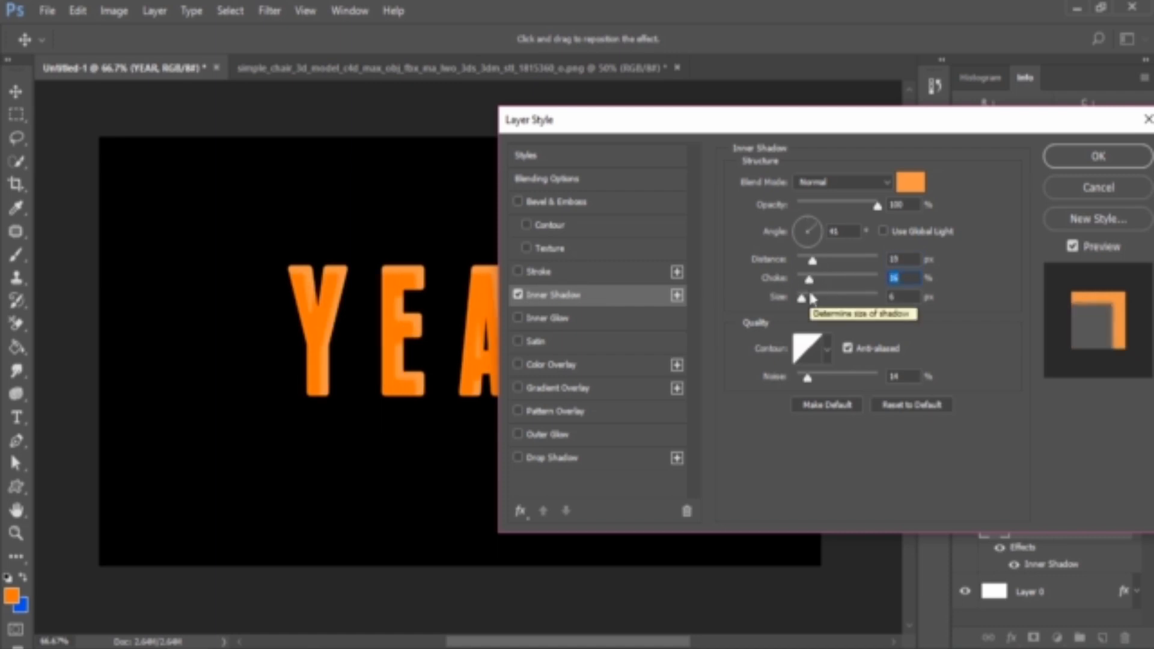
left_click_drag(809, 279, 823, 293)
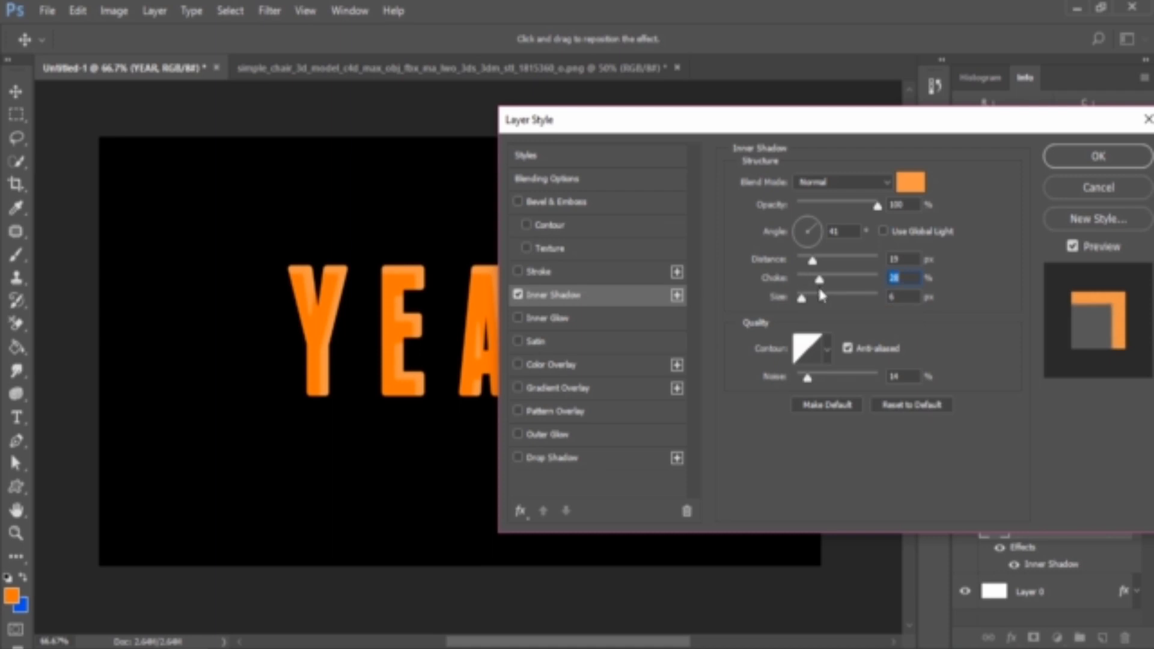
mouse_move(822, 291)
left_mouse_down()
mouse_move(783, 287)
mouse_move(838, 294)
left_mouse_up()
Step: Try a size of 128 px for the Inner Shadow and view its contour presets while keeping Linear
left_click(802, 299)
left_click_drag(802, 300, 759, 304)
left_click_drag(797, 299, 845, 309)
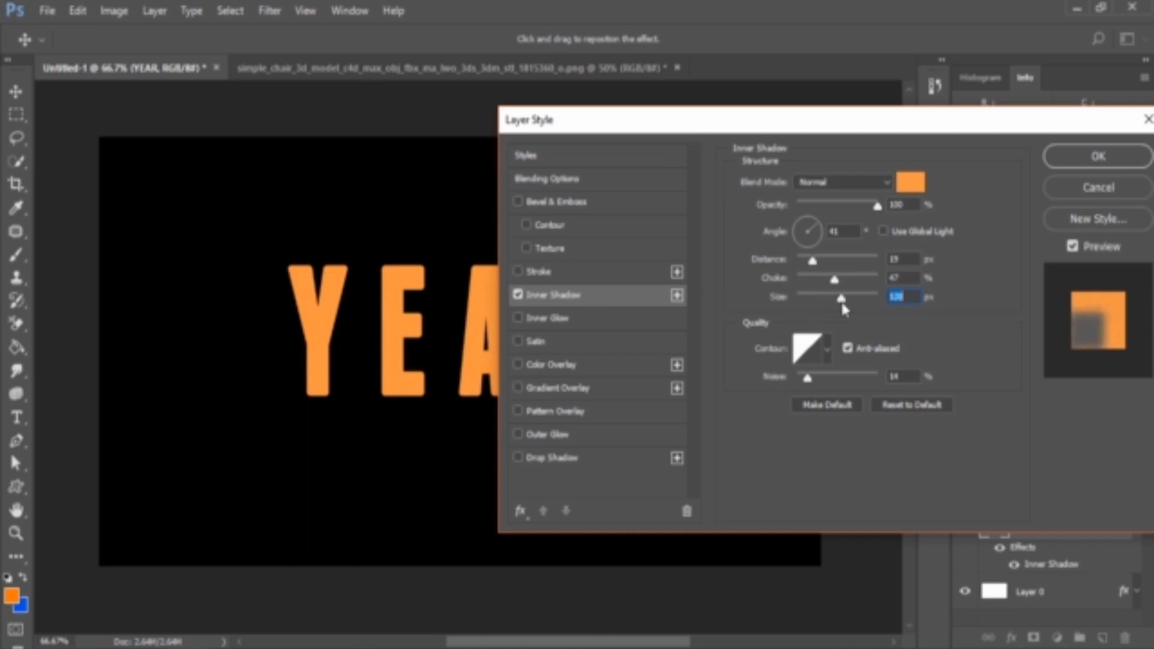
left_click(827, 350)
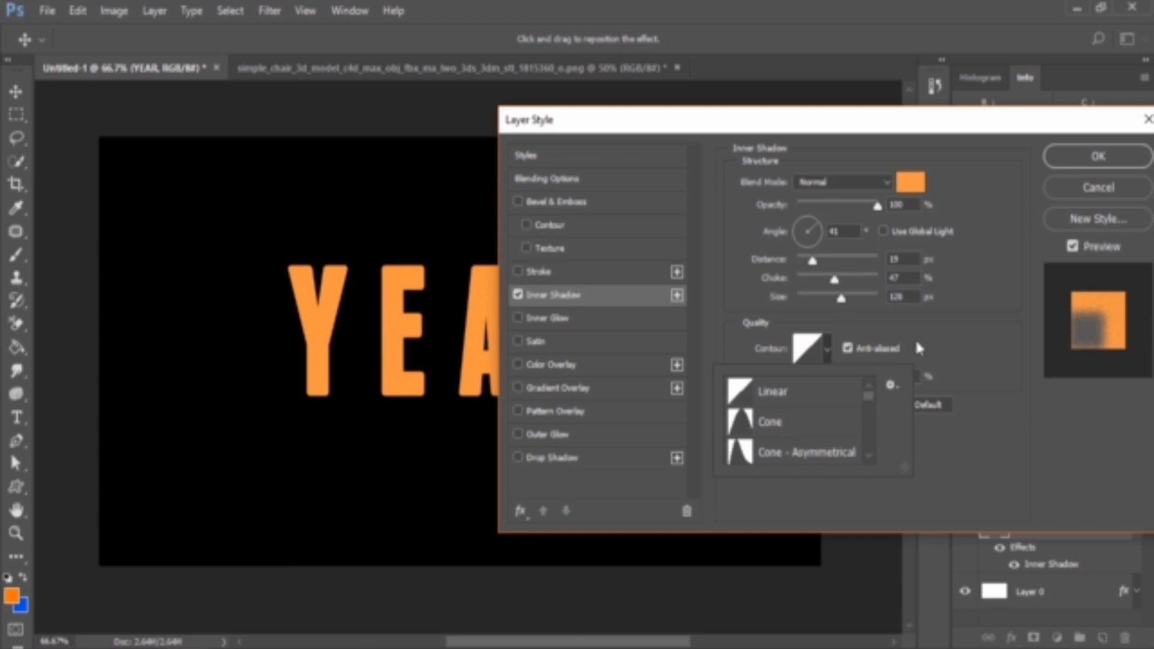
left_click(975, 320)
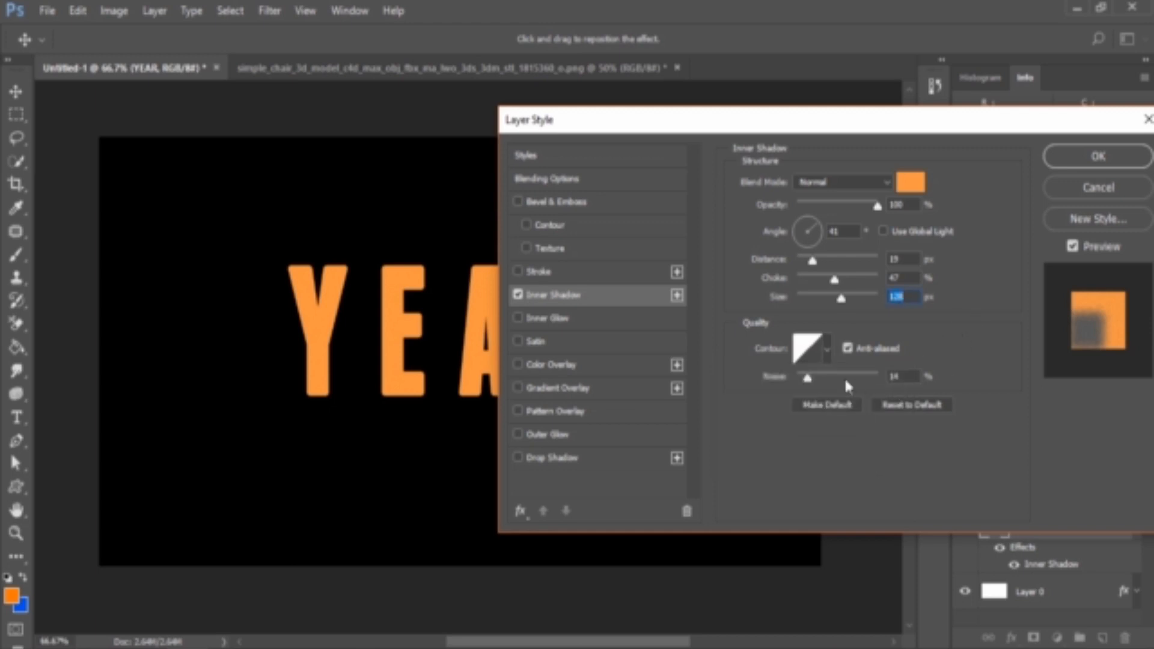
Step: Reduce the Inner Shadow size and try different noise amounts on the effect
mouse_move(809, 383)
left_mouse_down()
mouse_move(770, 388)
mouse_move(816, 382)
left_mouse_up()
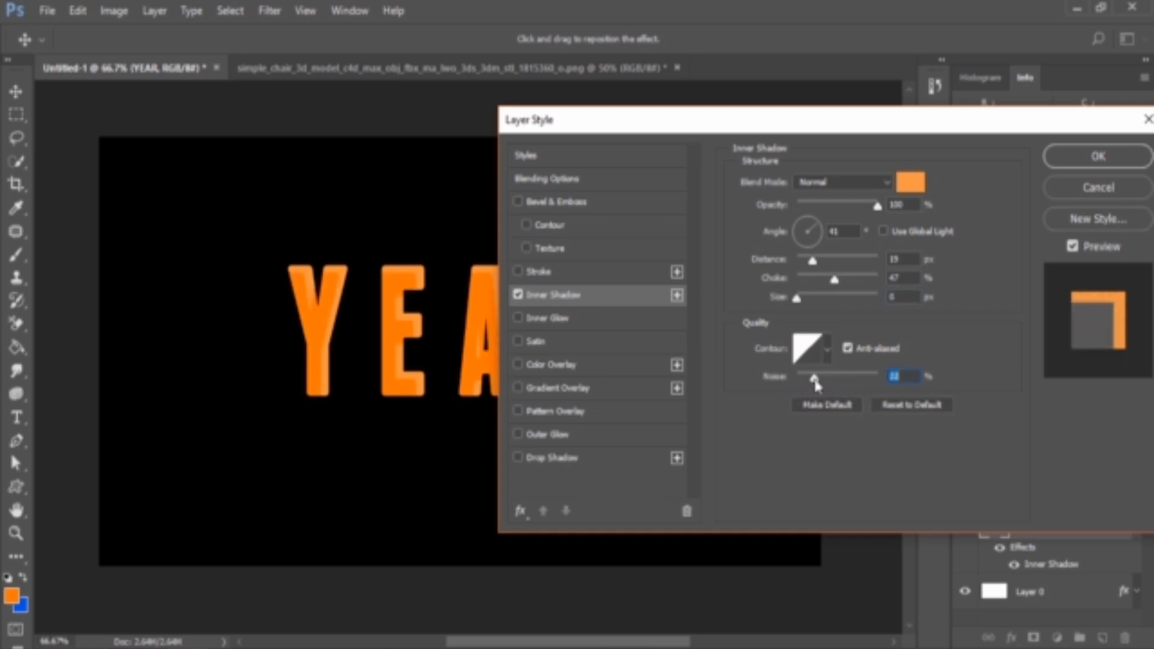
left_click_drag(844, 386, 793, 389)
left_click(842, 404)
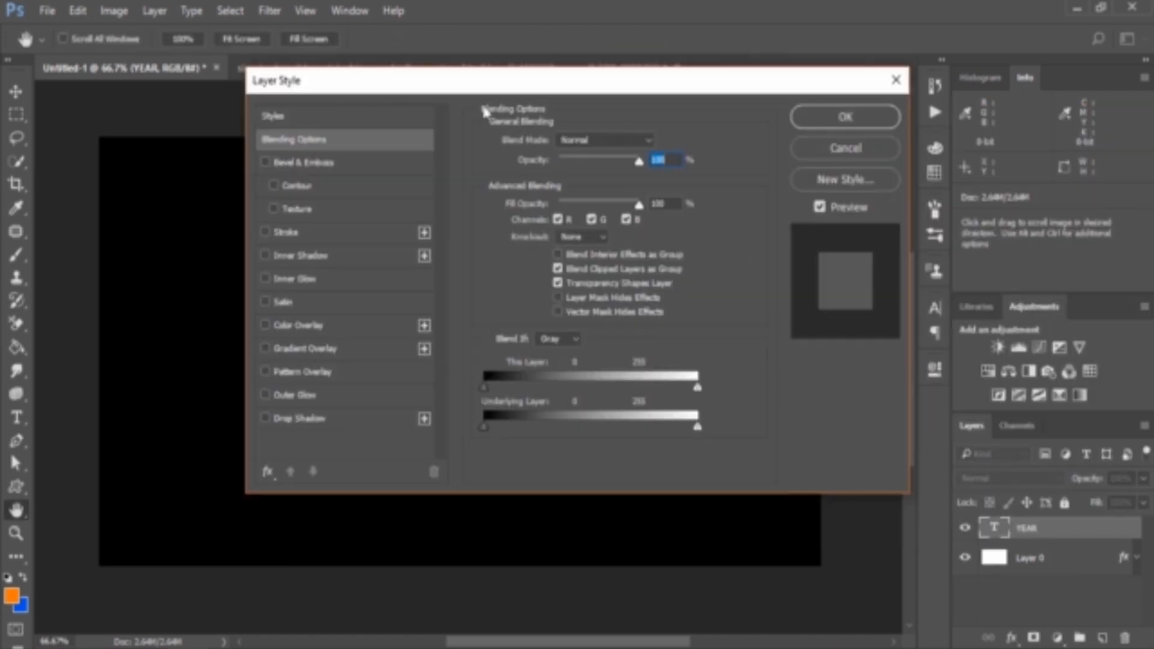
Step: Move the Layer Style dialog clear of the YEAR text and enable the Inner Shadow effect
left_click_drag(464, 89, 837, 95)
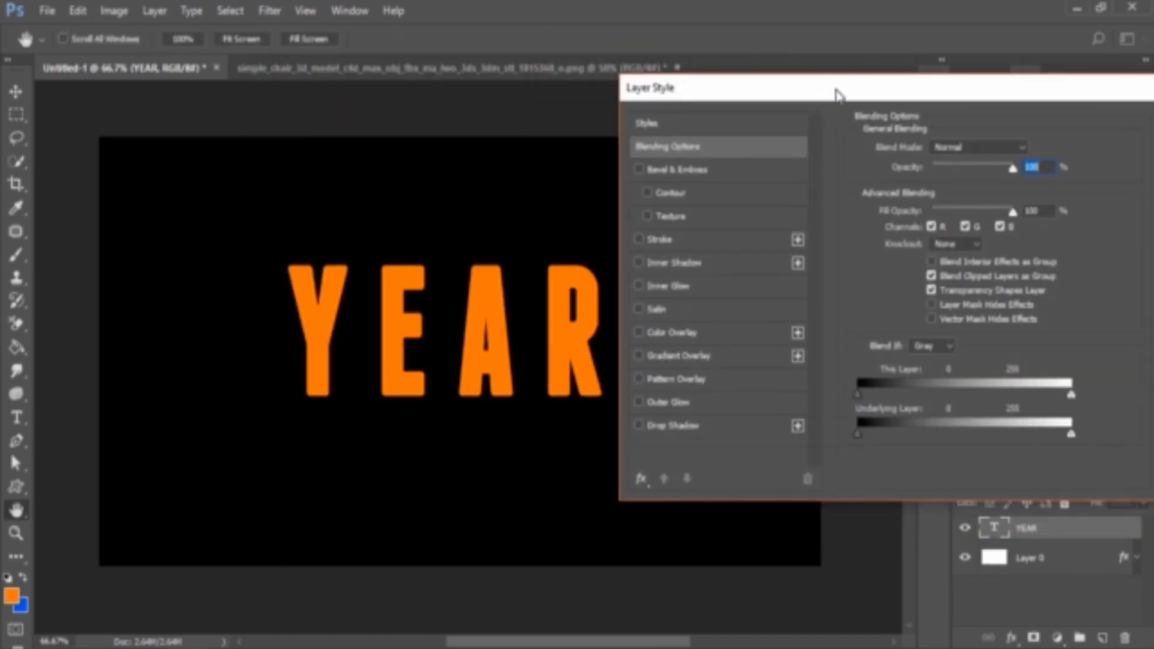
left_click(675, 265)
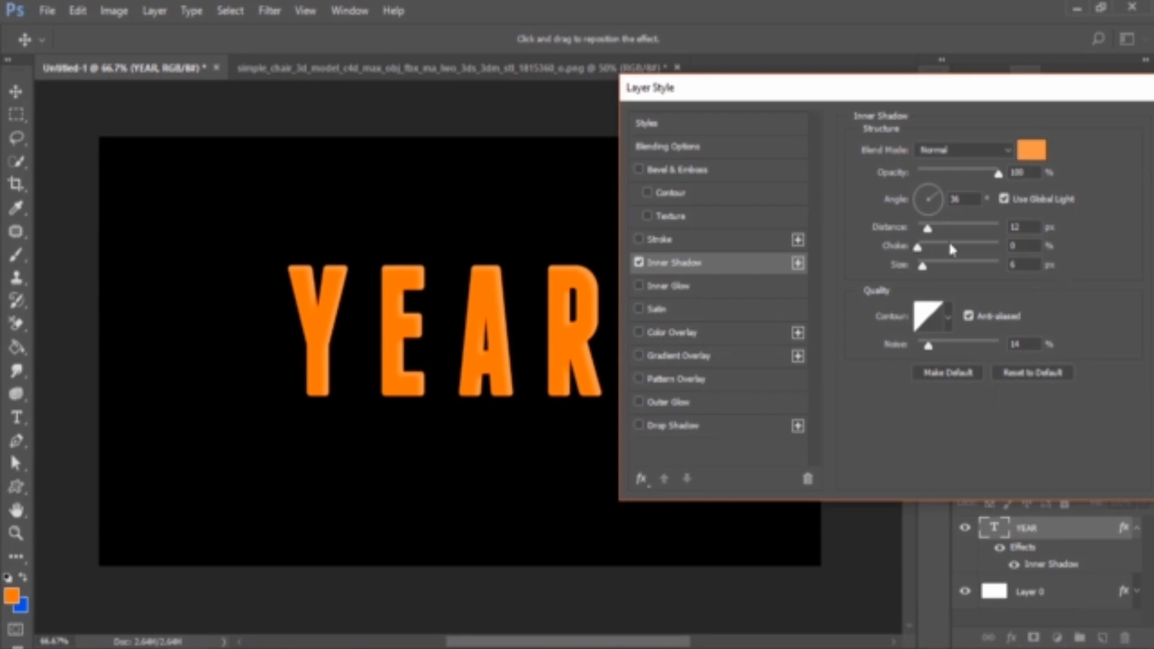
left_click_drag(924, 88, 873, 84)
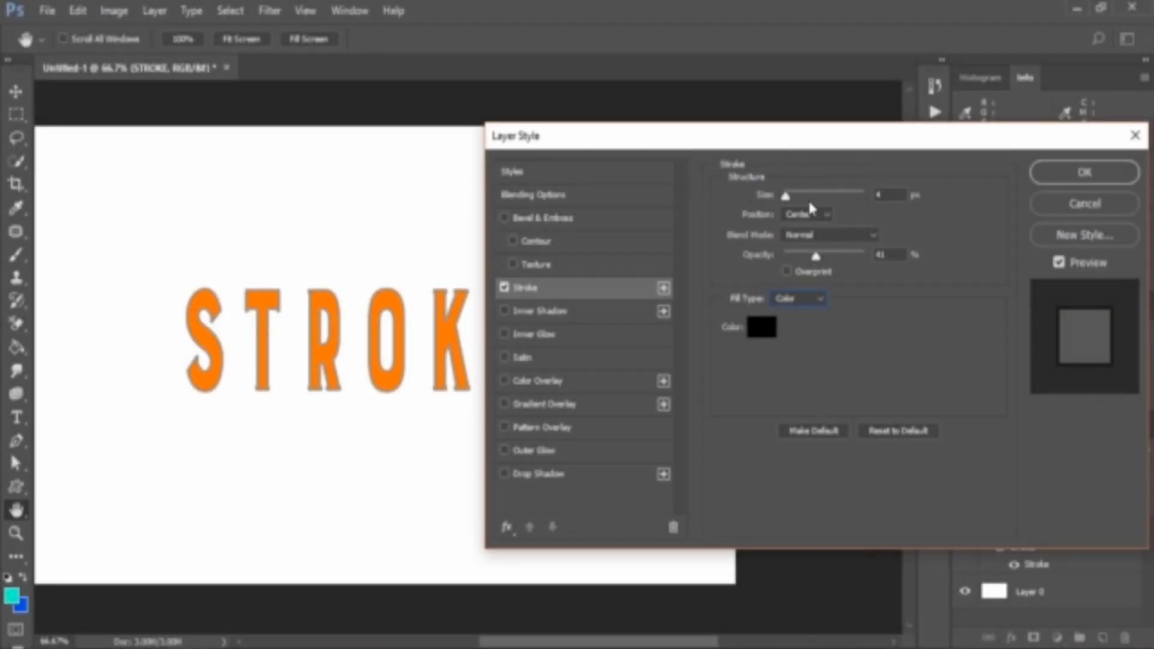
Step: Set the STROKE text's stroke opacity to 100% and its size to 3 px
left_click_drag(818, 258, 894, 259)
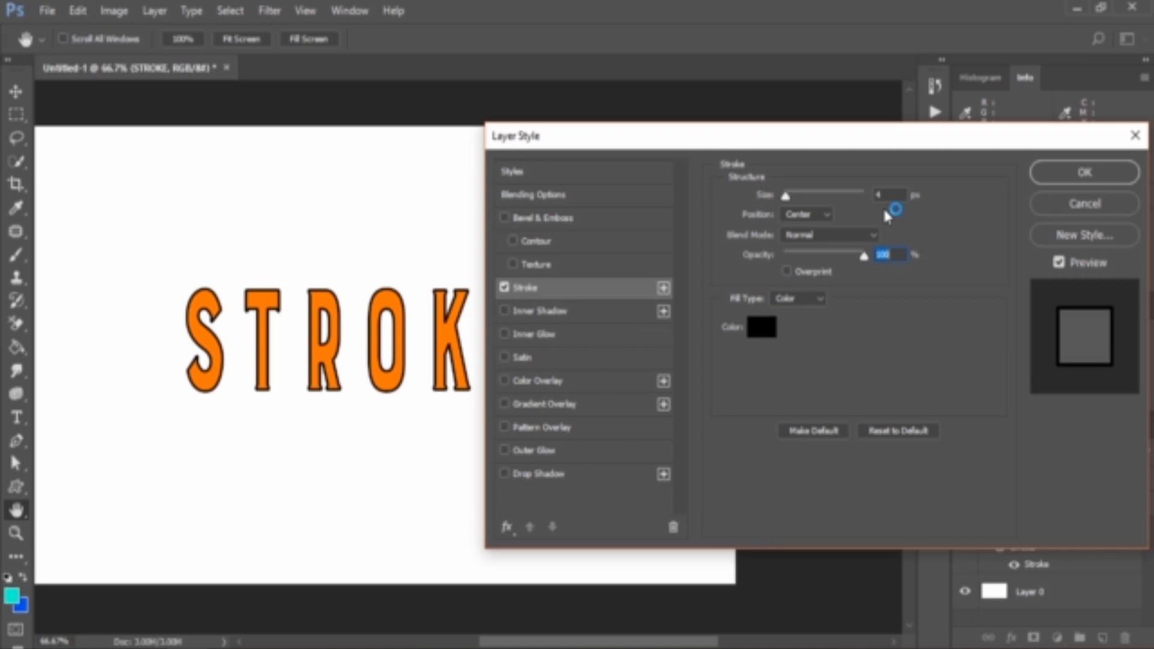
mouse_move(786, 196)
left_mouse_down()
mouse_move(888, 206)
mouse_move(800, 195)
left_mouse_up()
Step: Try the Outside and Inside positions for the 3 px stroke and return it to Center
left_click(825, 215)
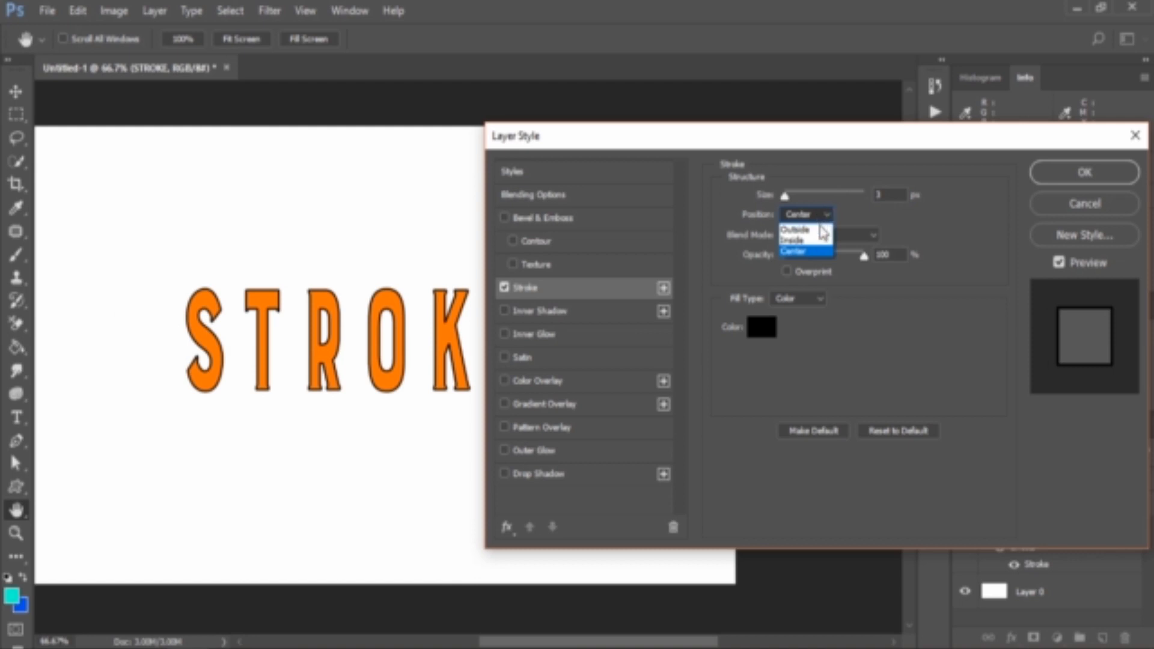
left_click(824, 231)
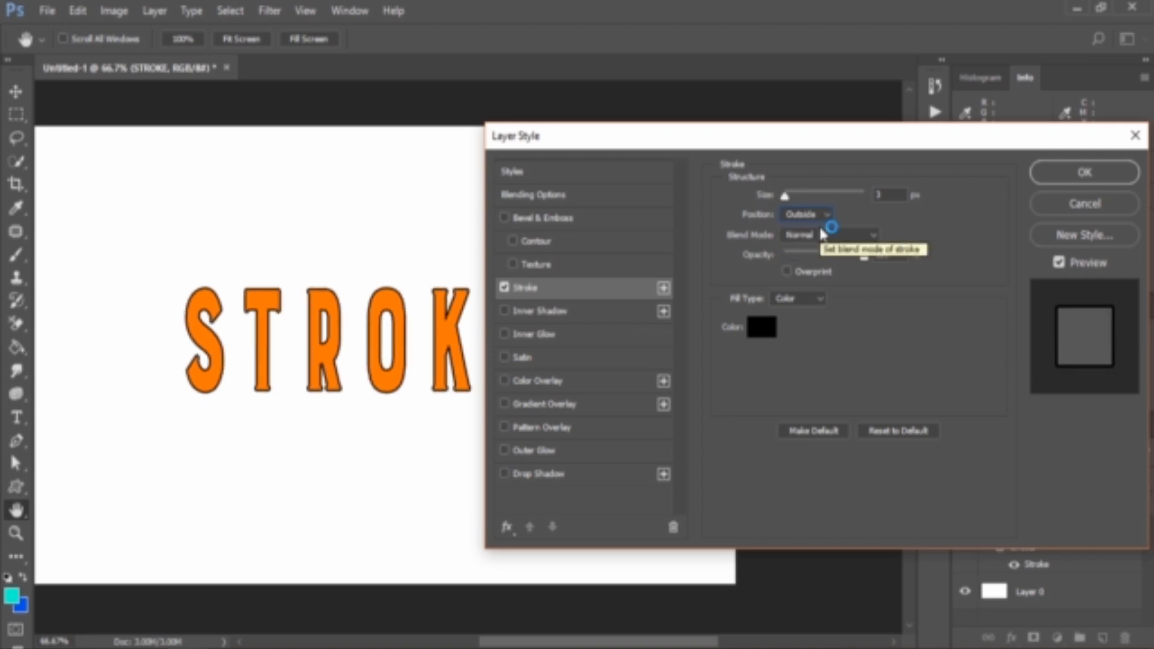
left_click(806, 215)
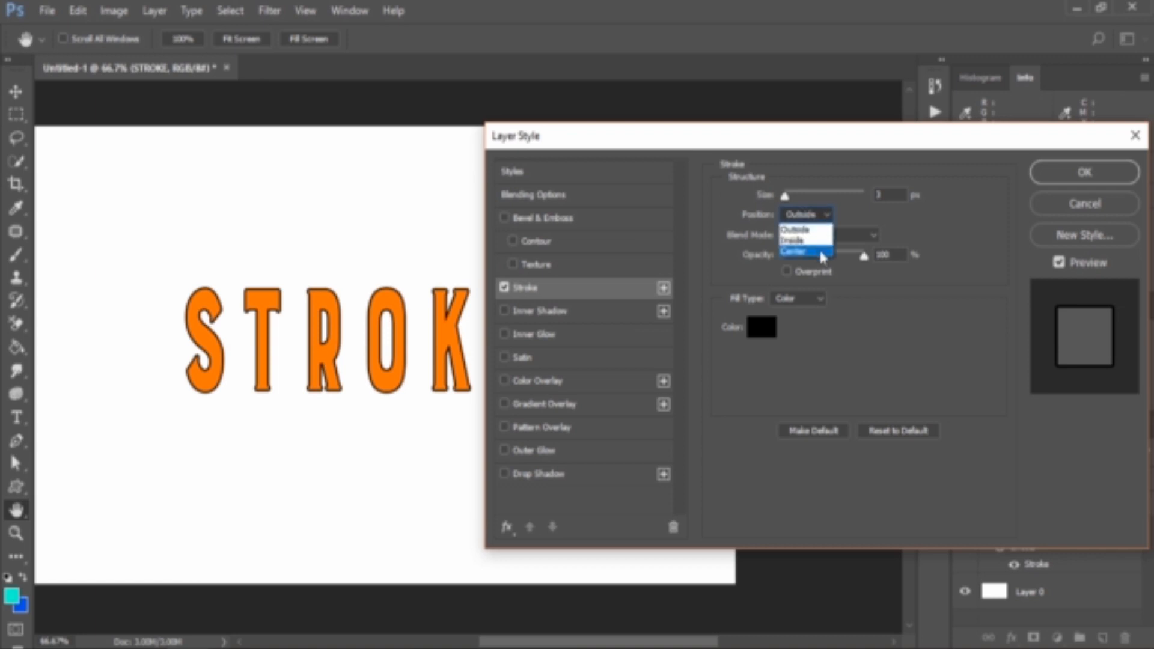
left_click(811, 240)
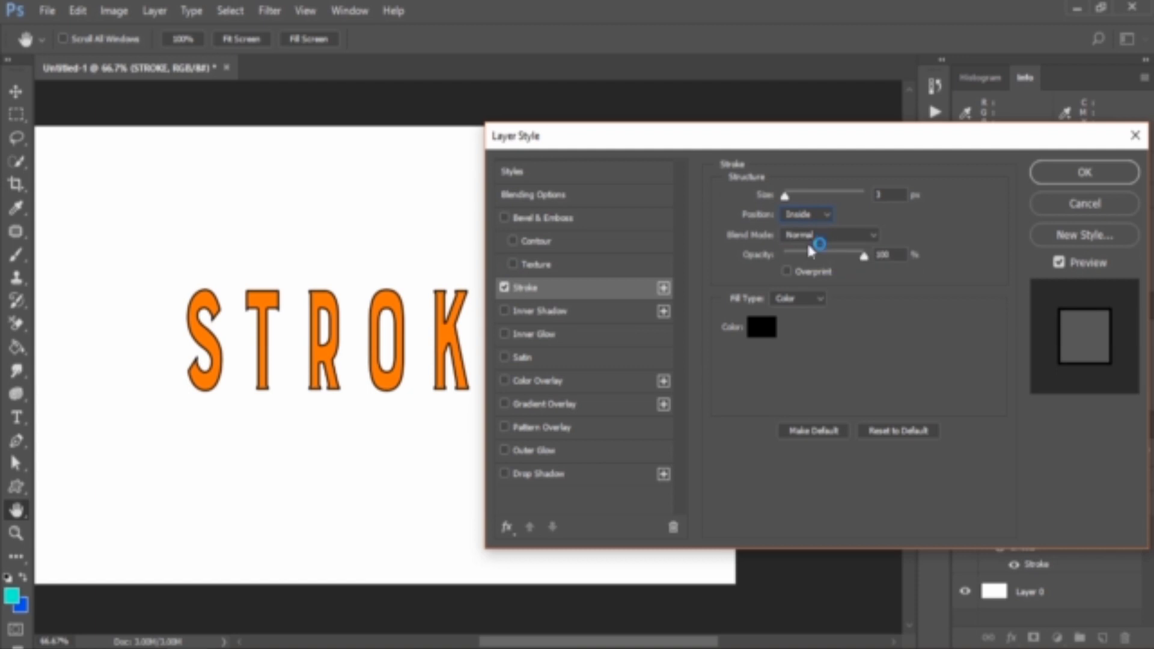
left_click(806, 213)
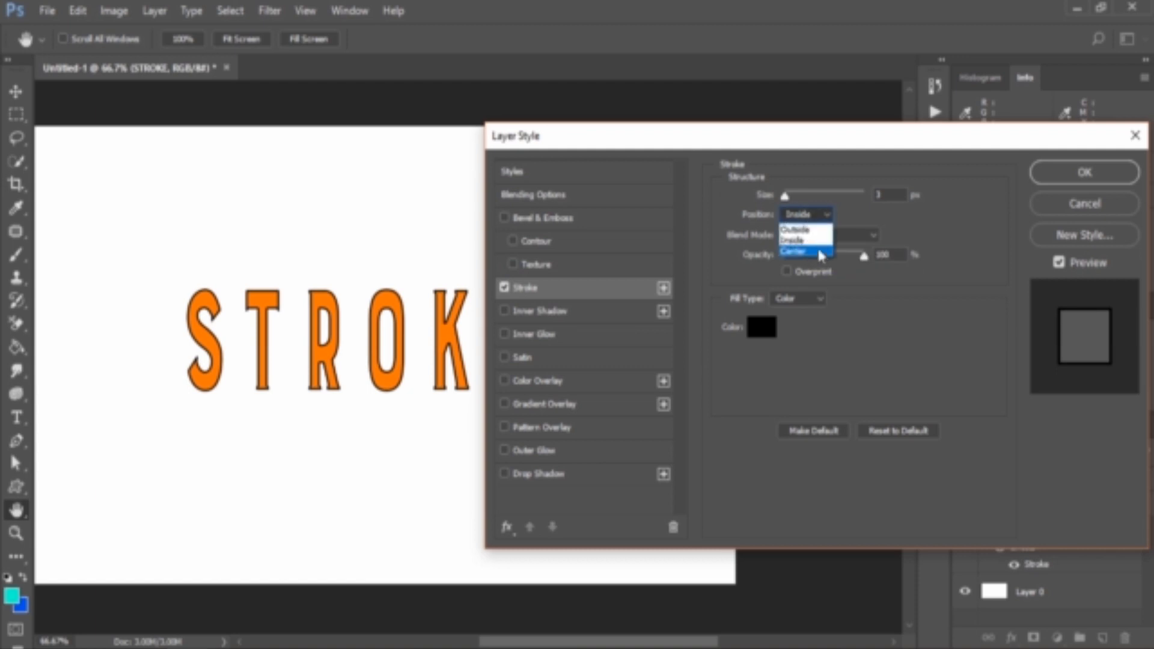
left_click(822, 253)
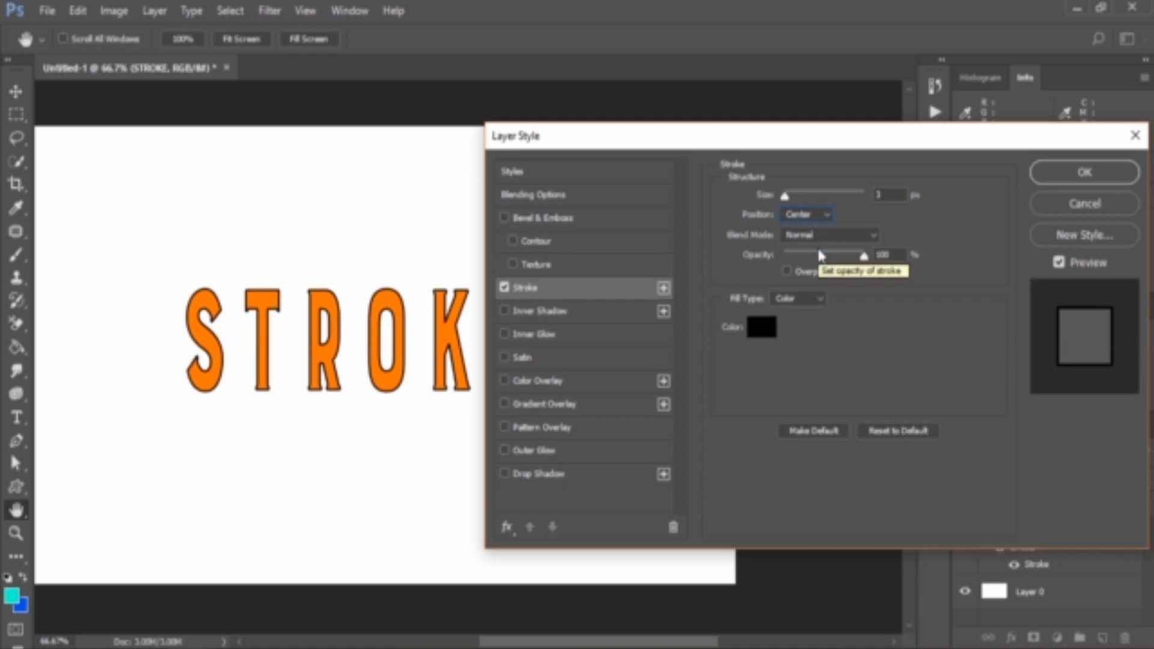
left_click(821, 255)
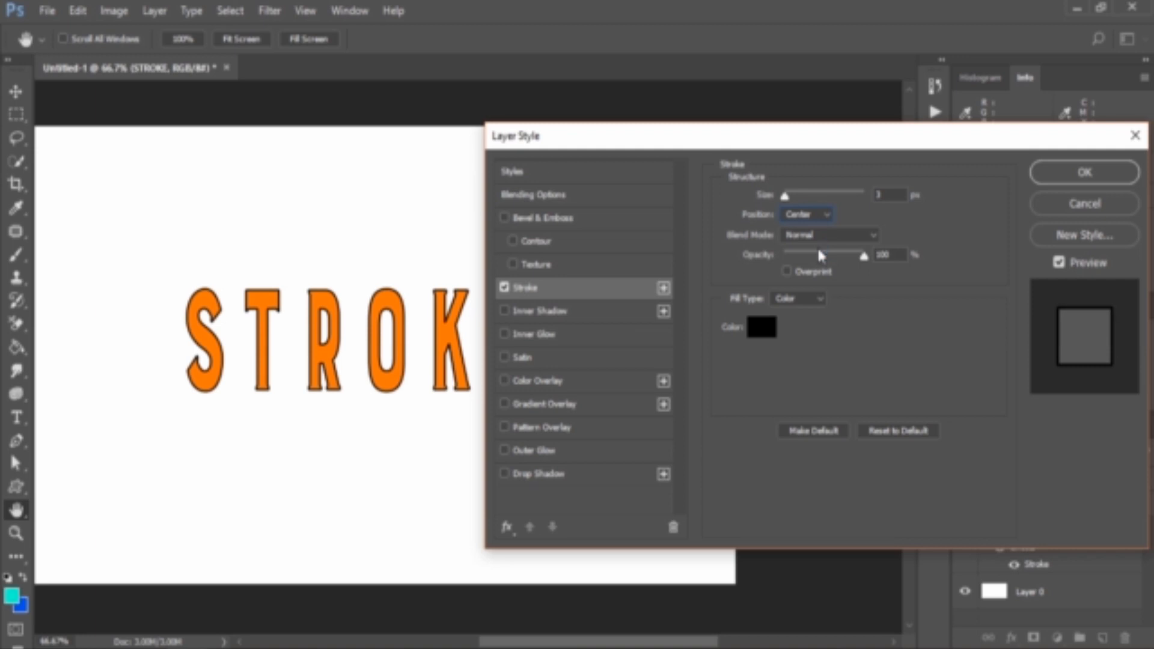
Step: Thicken the stroke to 9 px, try the Inside and Outside positions on it, and return it to Center
left_click(798, 195)
left_click_drag(787, 198, 792, 196)
left_click(812, 214)
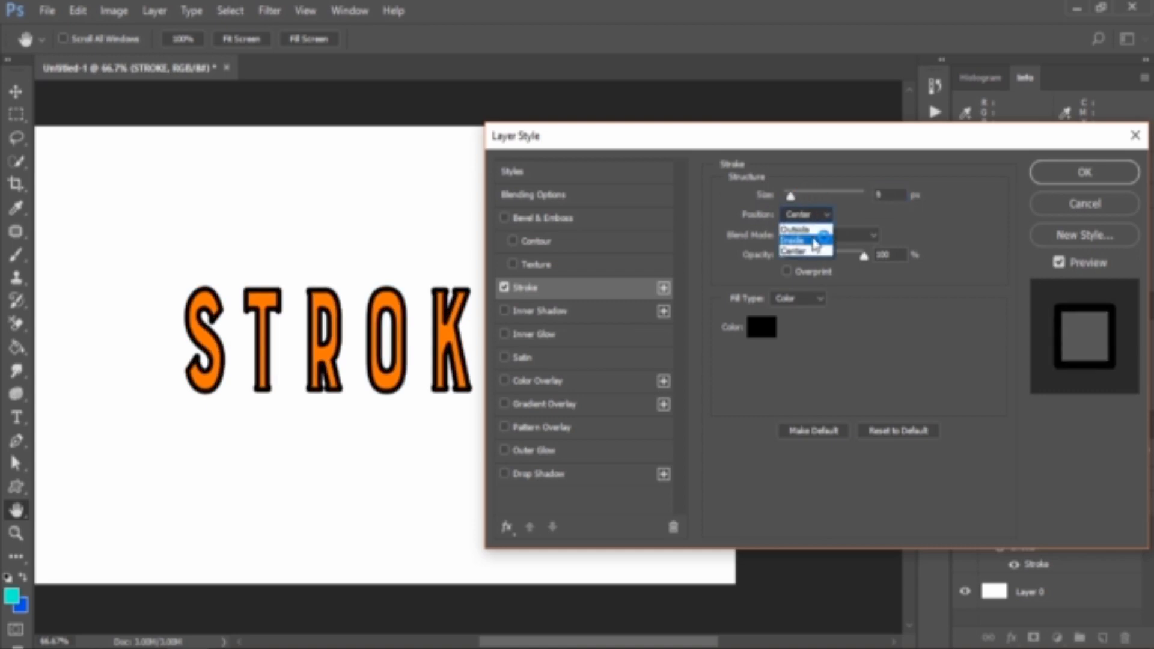
left_click(815, 241)
left_click(809, 215)
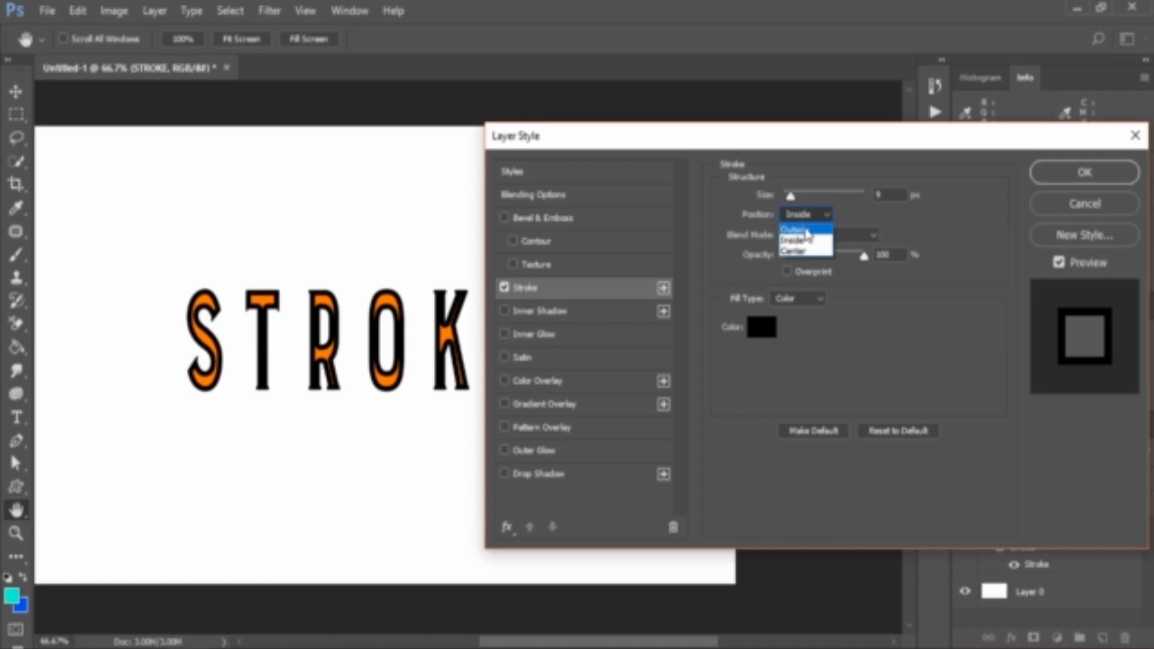
left_click(809, 229)
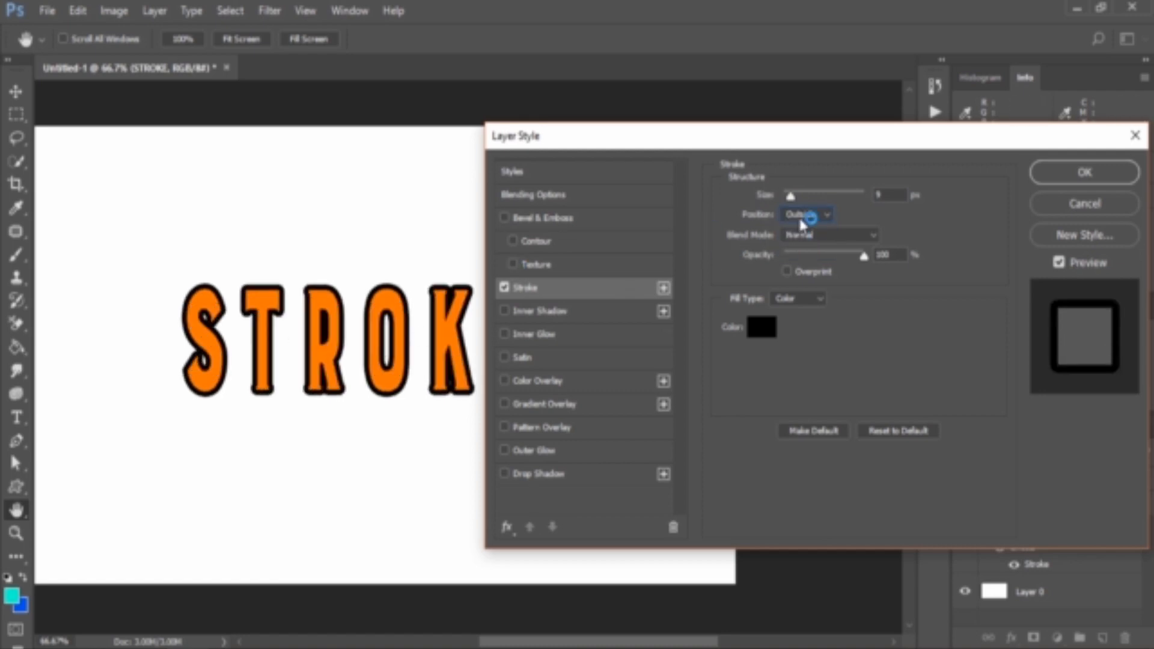
left_click(806, 215)
left_click(806, 250)
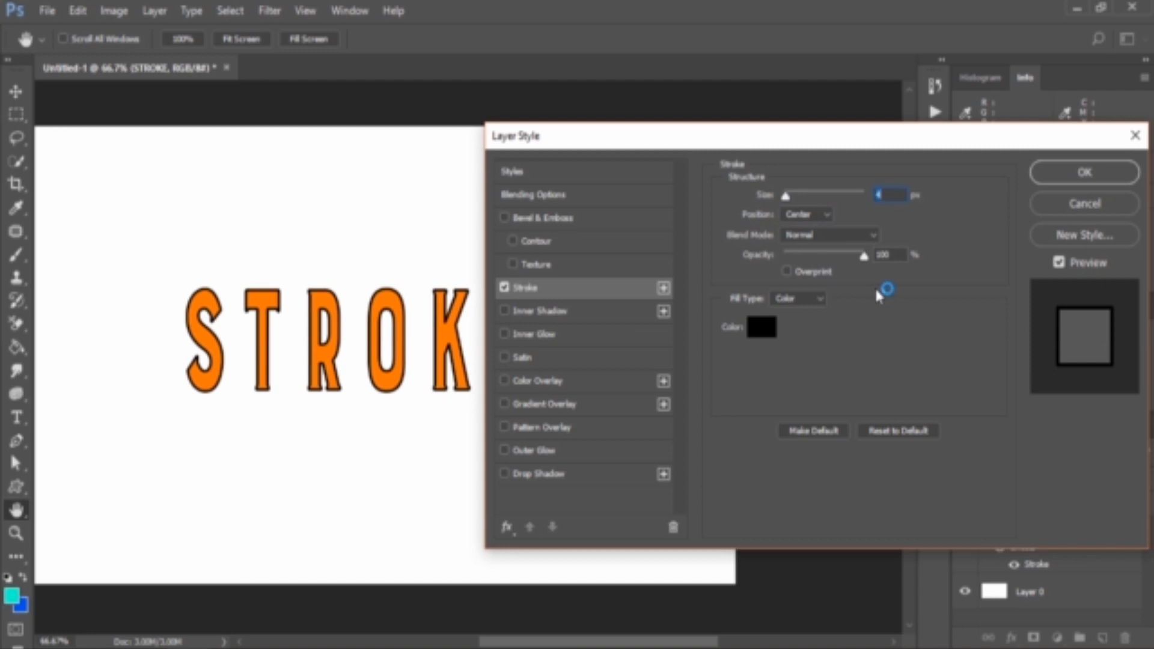
Step: View the blend modes available for the stroke, keeping Normal at 100% opacity
left_click(838, 236)
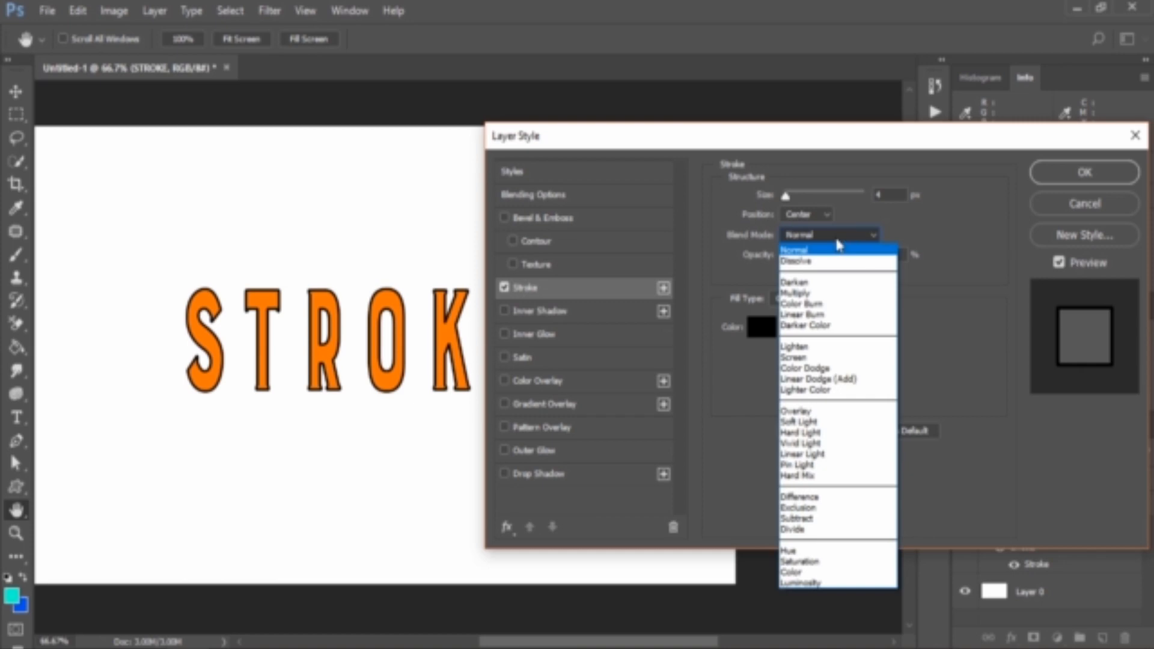
left_click(931, 233)
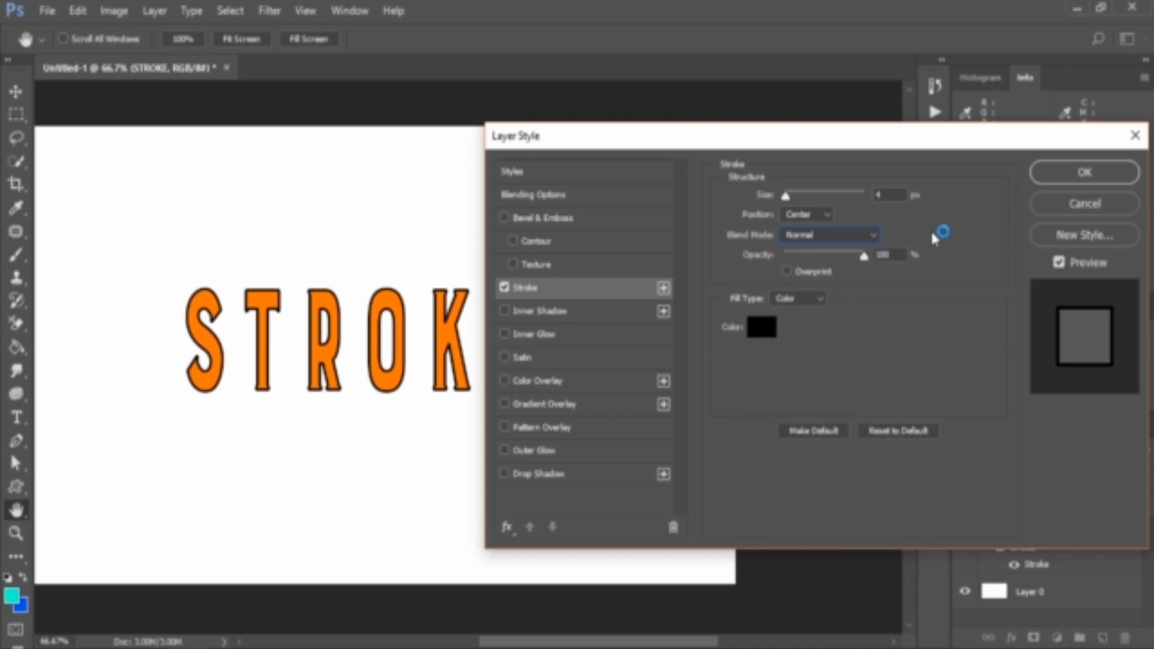
left_click(852, 240)
left_click(860, 249)
mouse_move(864, 256)
left_mouse_down()
mouse_move(786, 259)
mouse_move(869, 259)
left_mouse_up()
Step: Compare the Gradient and Pattern fill types on the stroke and return it to the solid Color fill
left_click(813, 303)
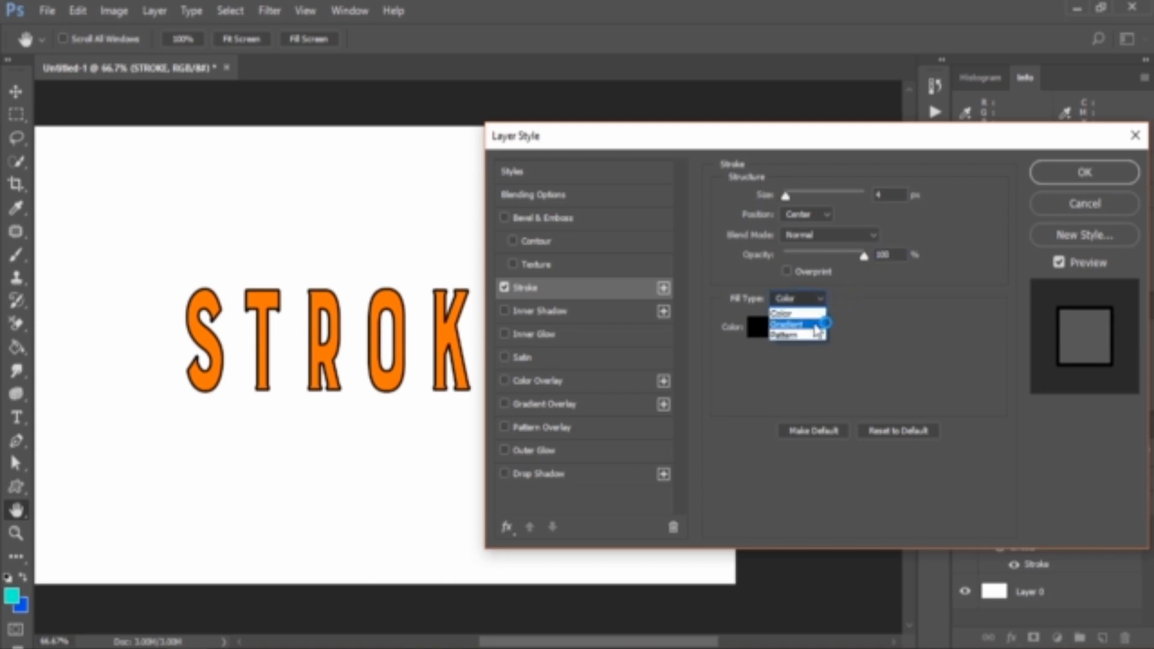
left_click(817, 324)
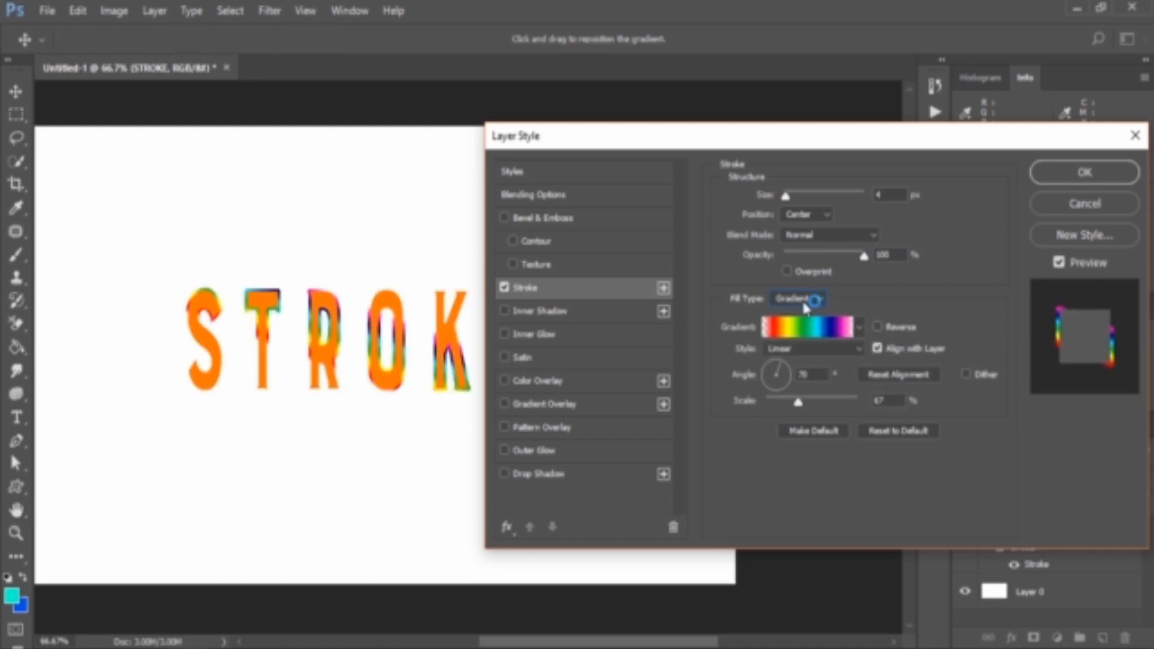
left_click(803, 299)
left_click(821, 336)
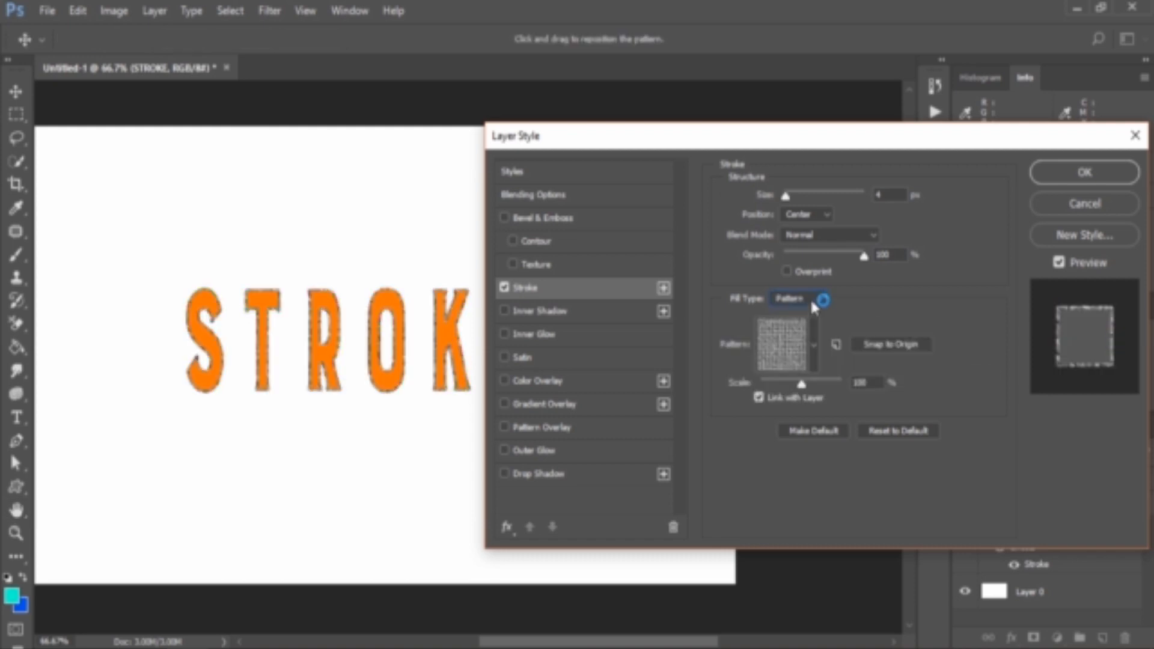
left_click(811, 299)
left_click(811, 313)
left_click(809, 298)
left_click(800, 324)
left_click(805, 300)
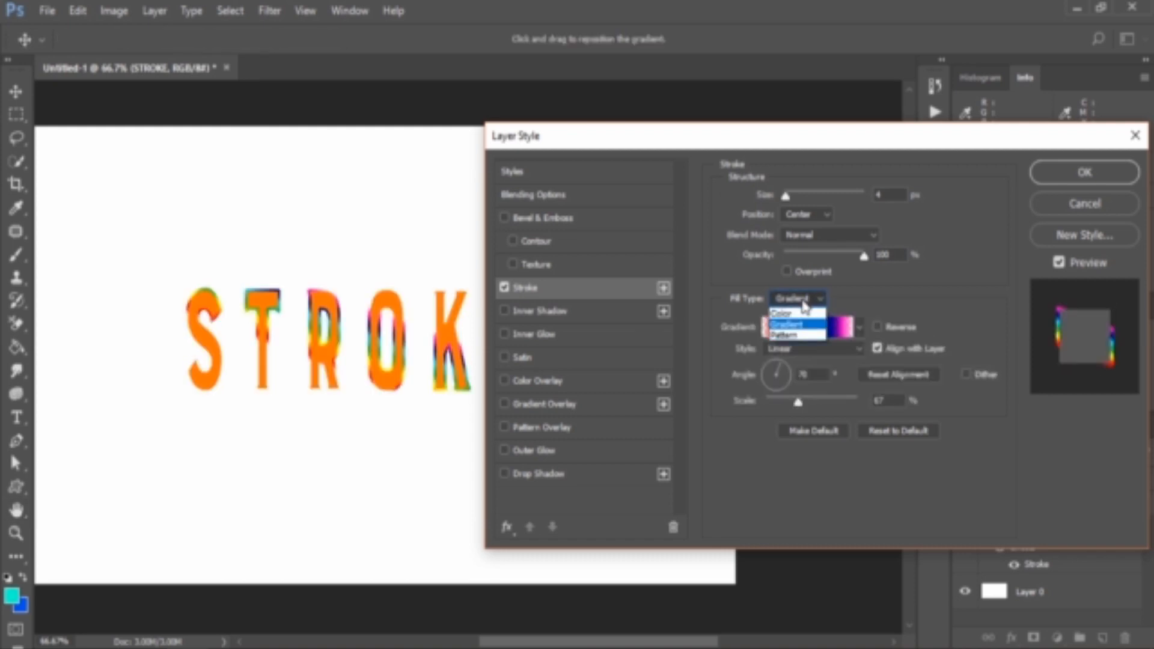
left_click(818, 337)
left_click(802, 299)
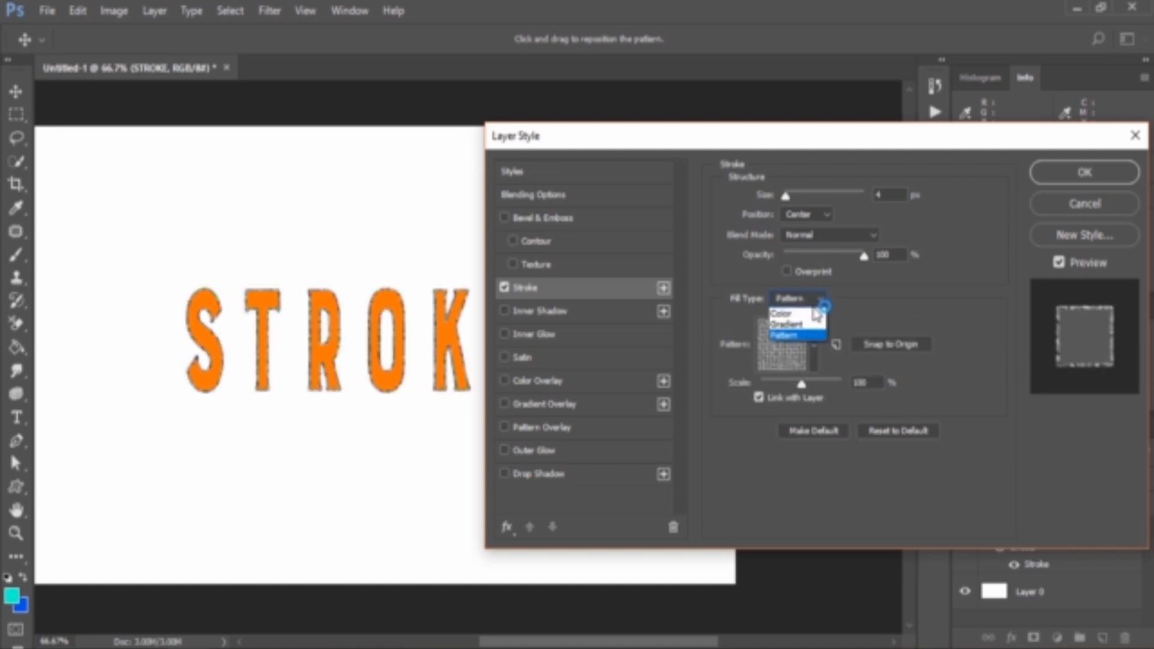
left_click(812, 314)
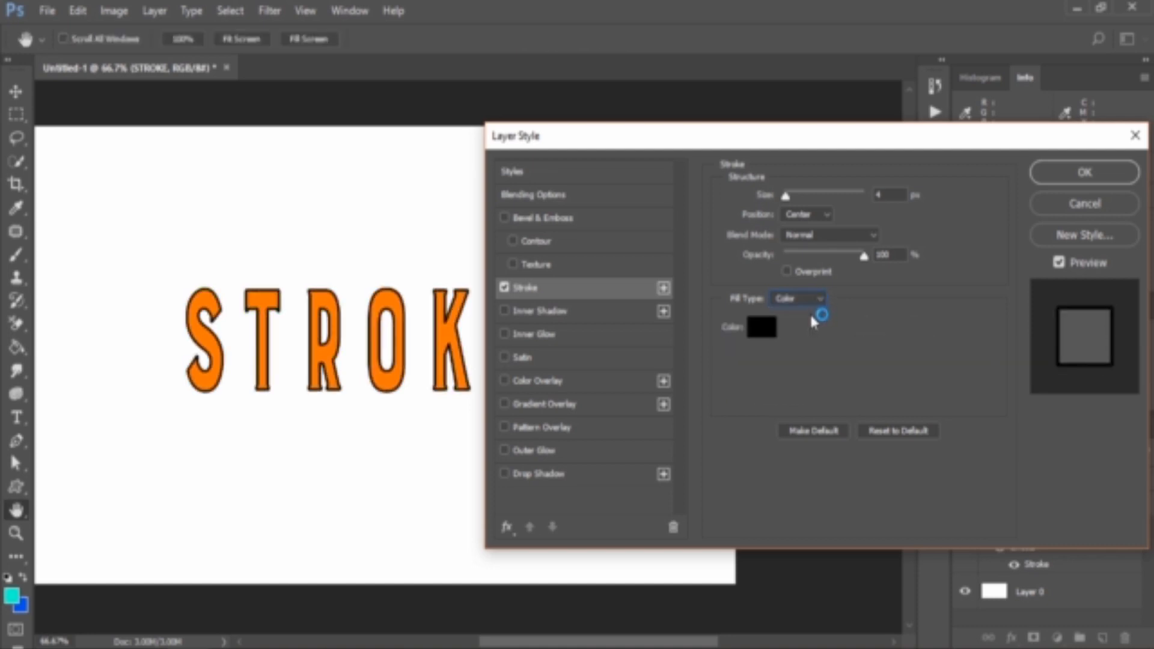
Step: Try red (ff0000) and yellow (fff600) as the stroke color and settle on bright green (0cff00)
left_click(764, 330)
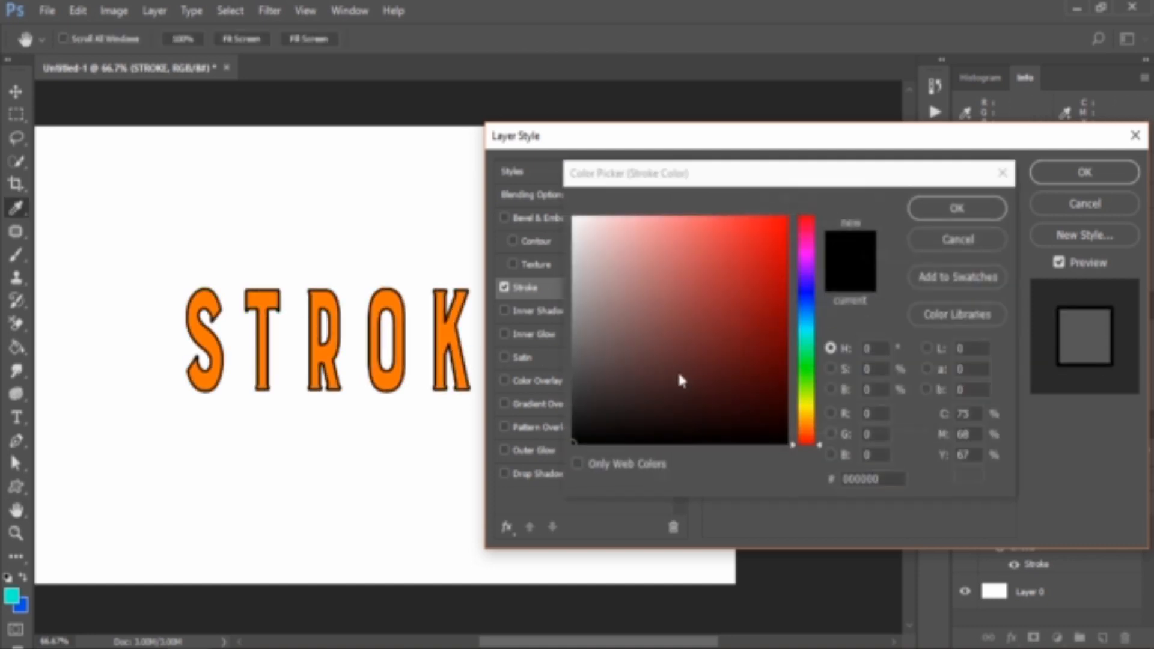
left_click_drag(771, 260, 796, 202)
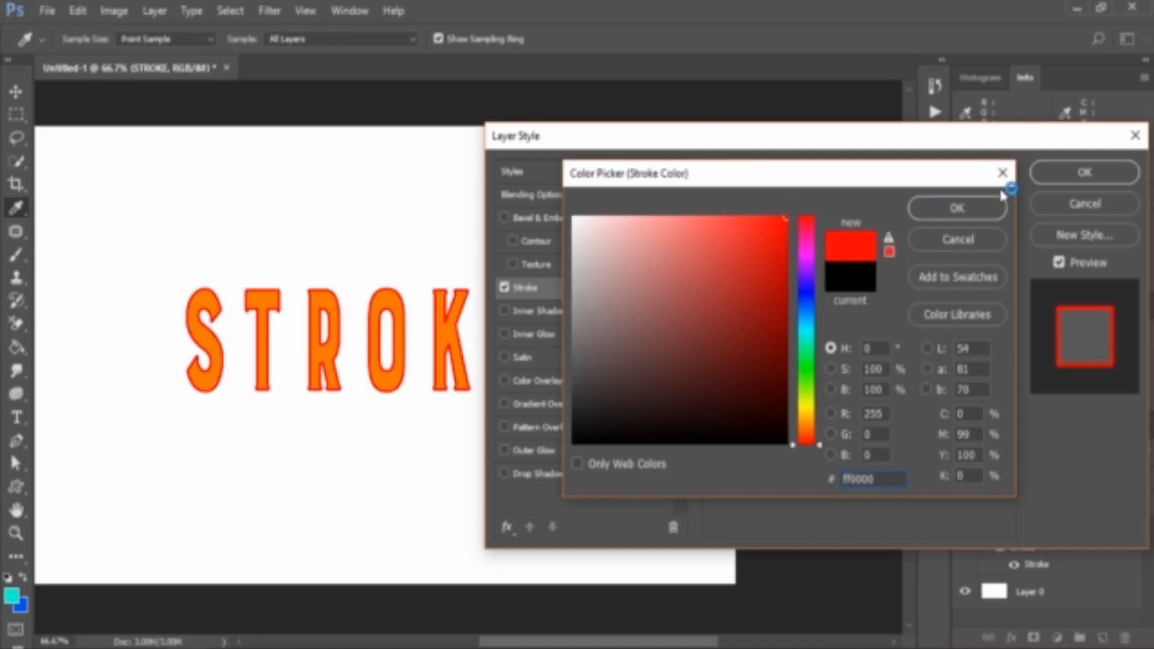
left_click(958, 208)
left_click(781, 327)
left_click(807, 409)
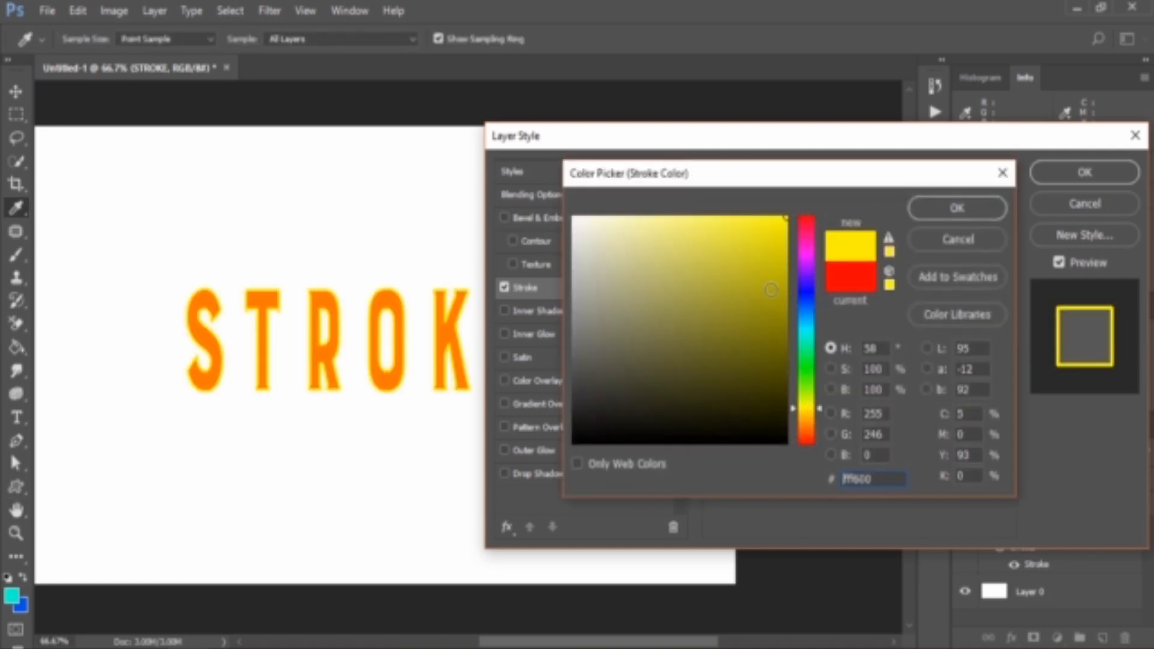
left_click(961, 207)
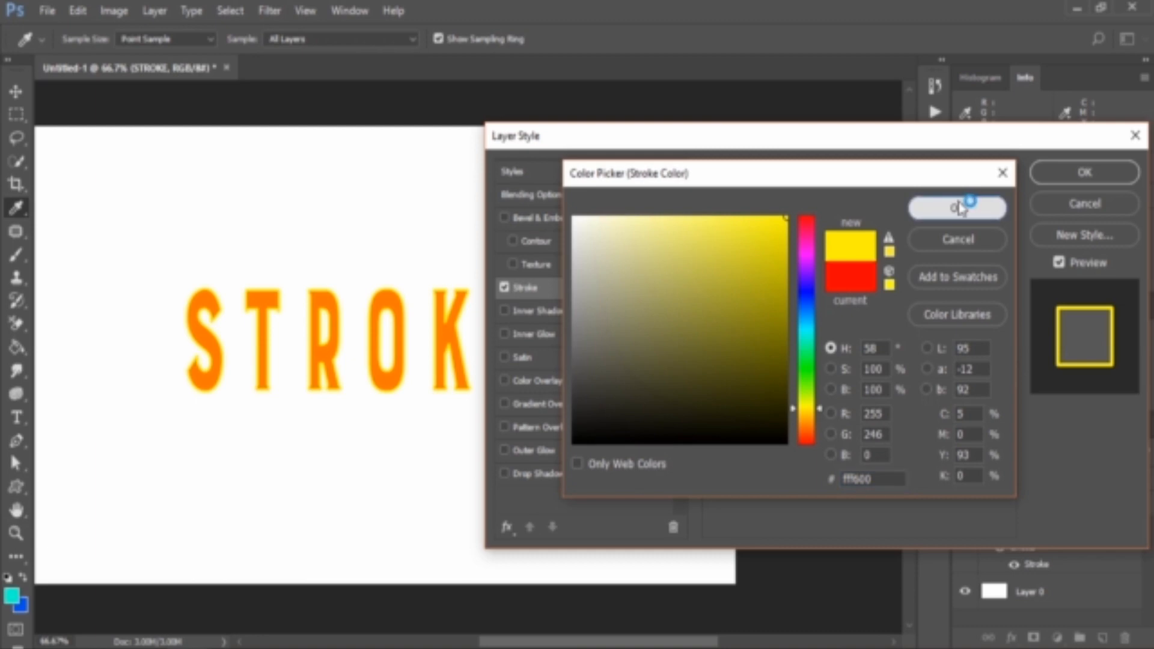
left_click(807, 371)
left_click(939, 205)
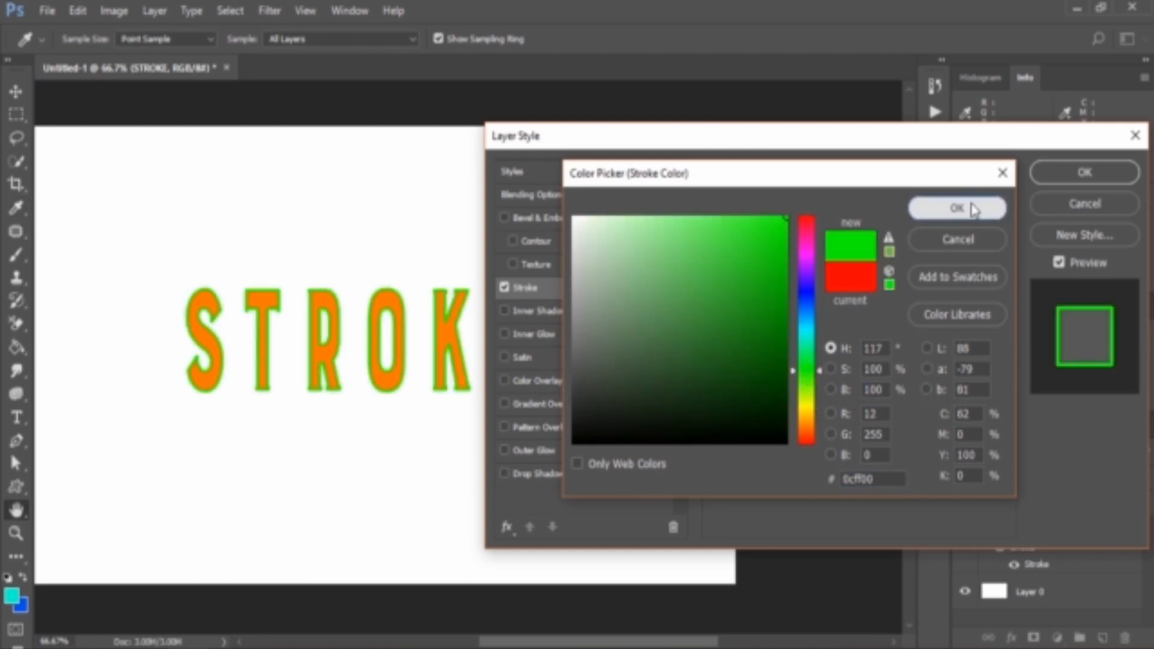
Step: Change the stroke's fill type to Gradient and look through the gradient presets and the preset library options
left_click(794, 298)
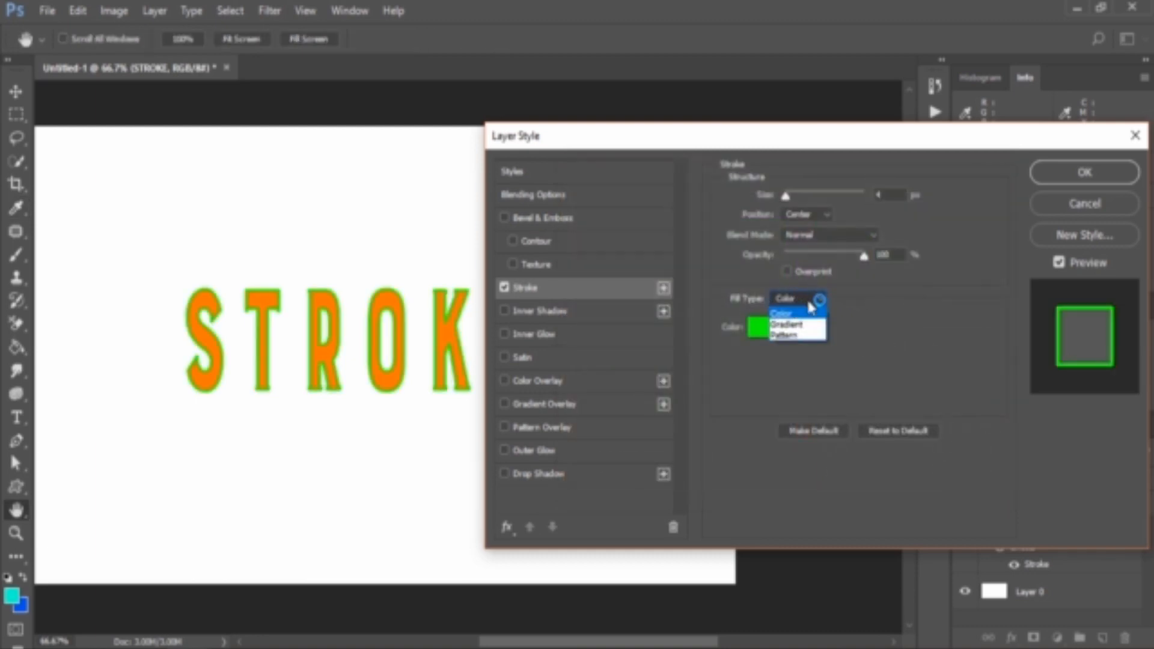
left_click(788, 324)
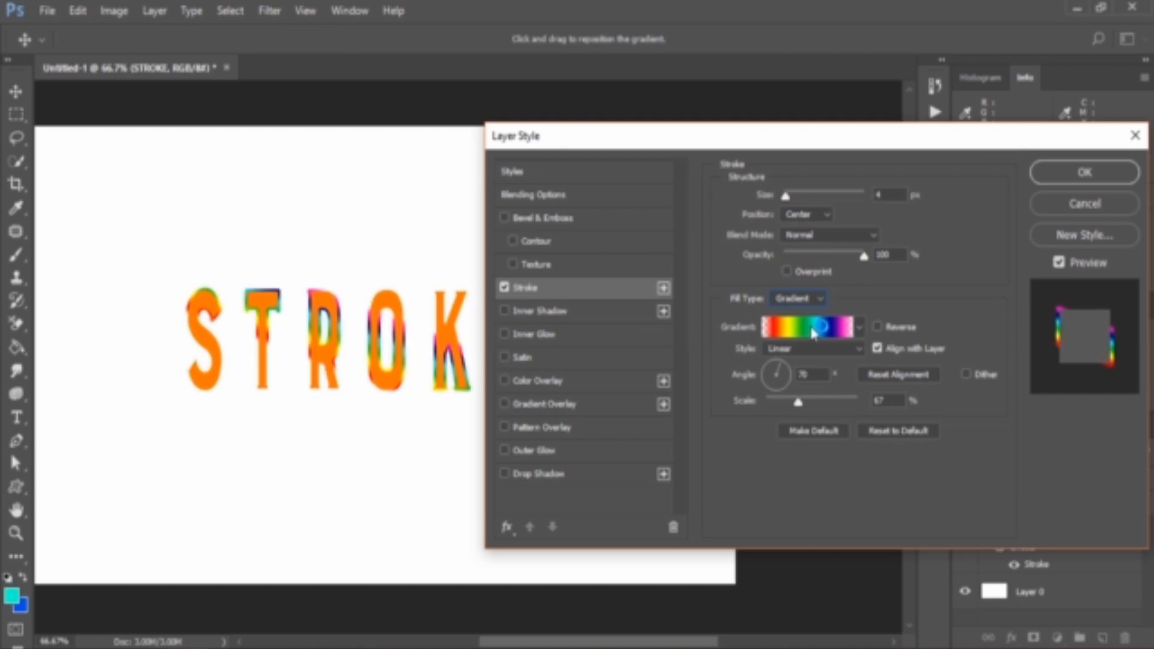
left_click(859, 326)
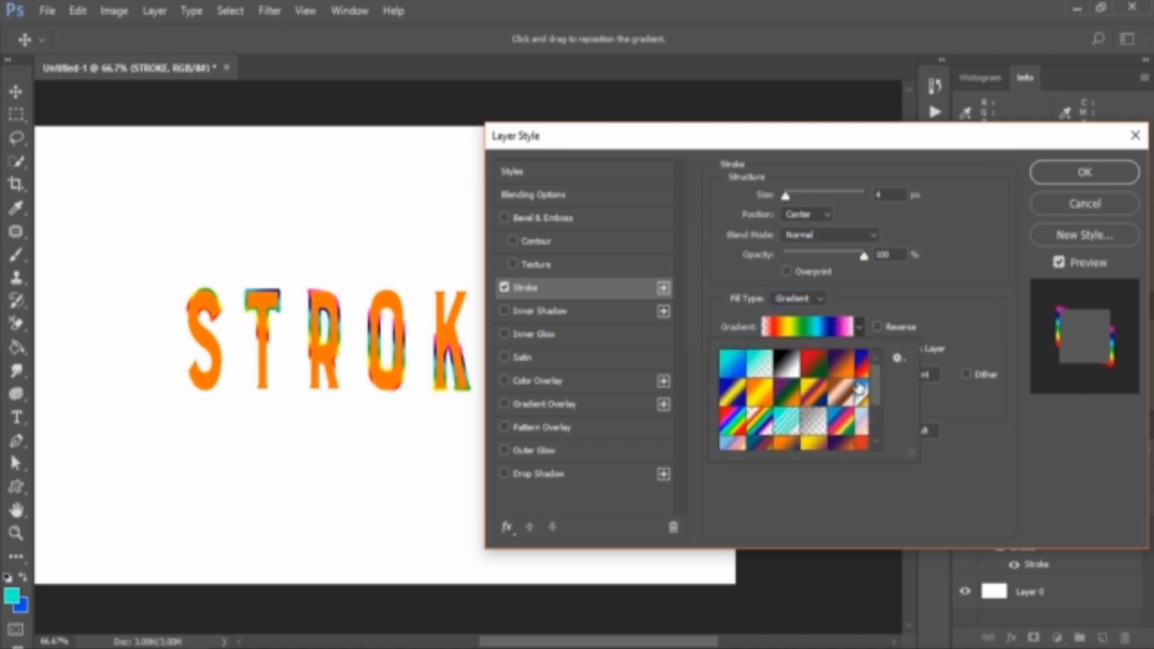
left_click_drag(889, 383, 892, 421)
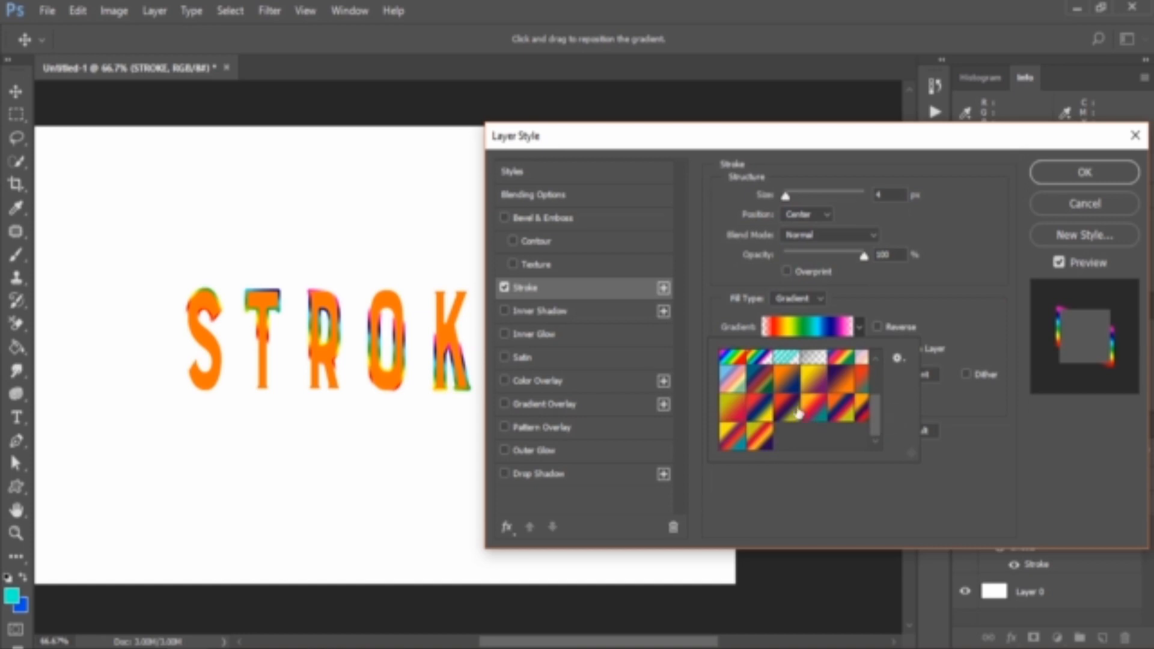
scroll(799, 412, "up", 2)
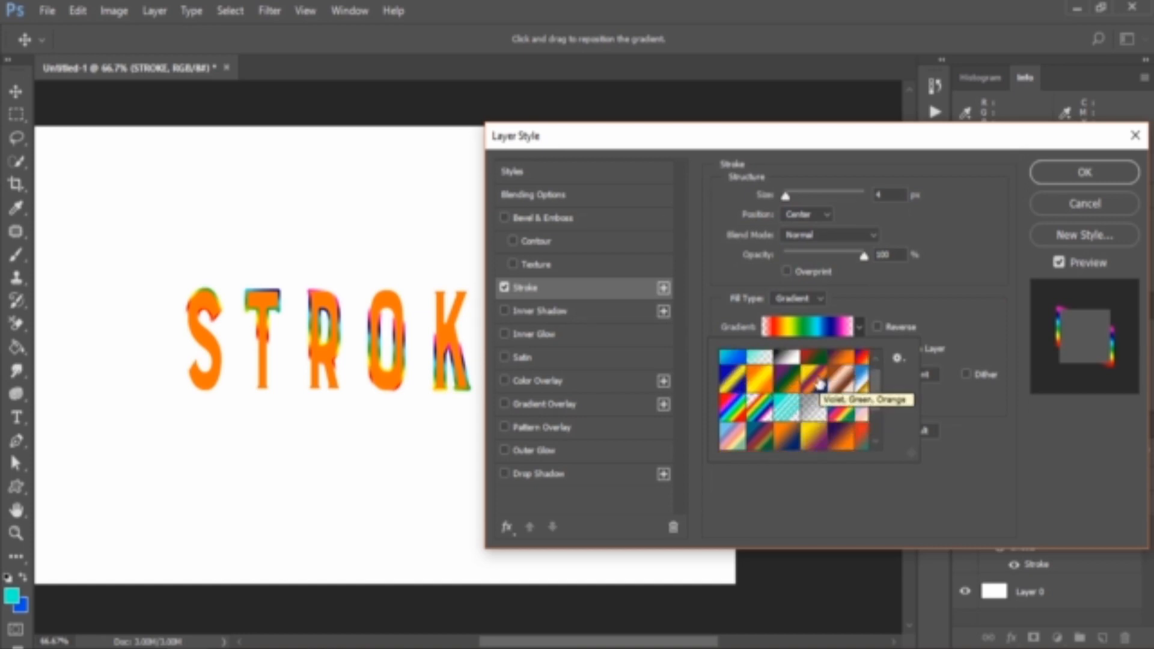
left_click(899, 359)
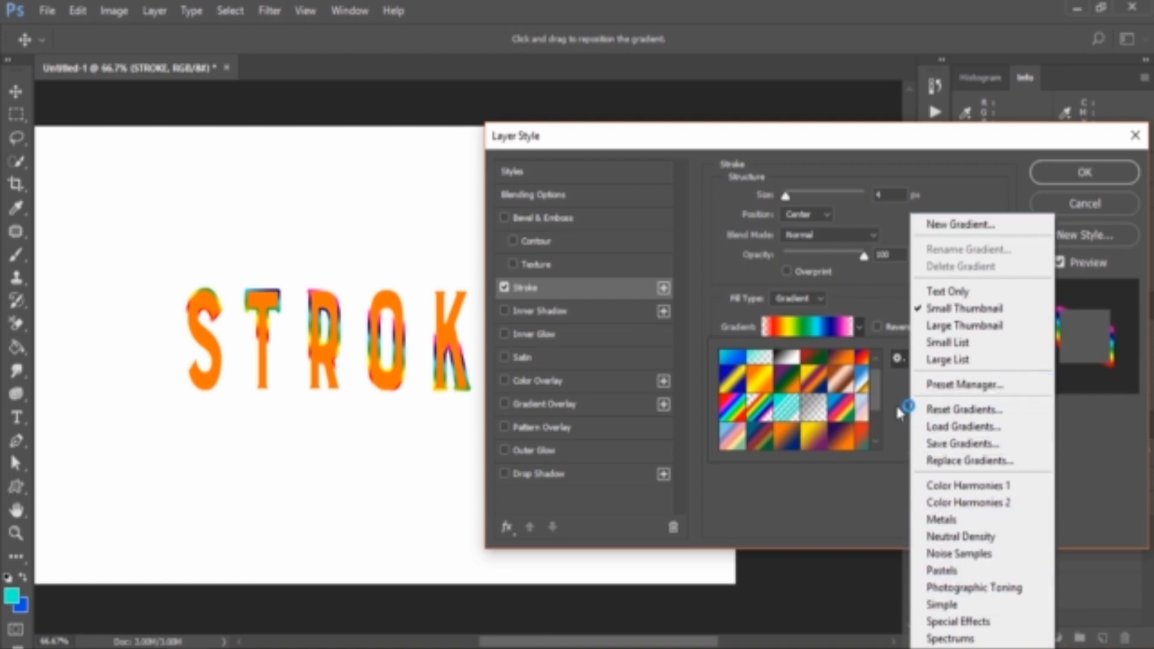
left_click(893, 376)
left_click(926, 324)
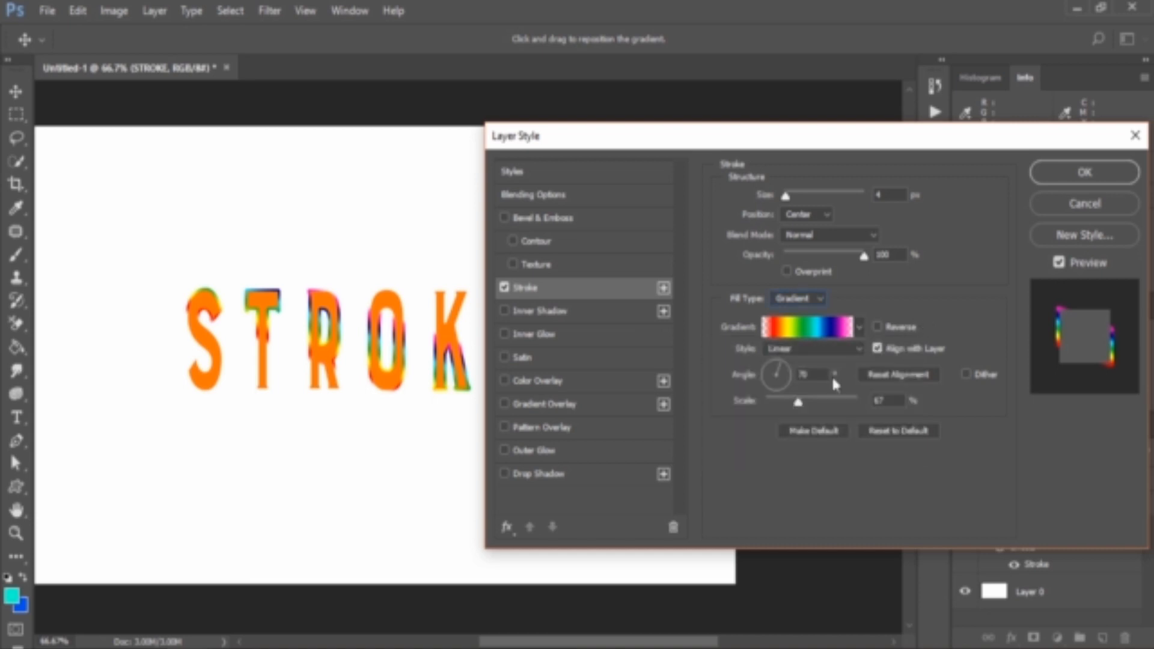
Step: Set the stroke gradient's angle to 90° and try the Reverse option, leaving it off
left_click(781, 371)
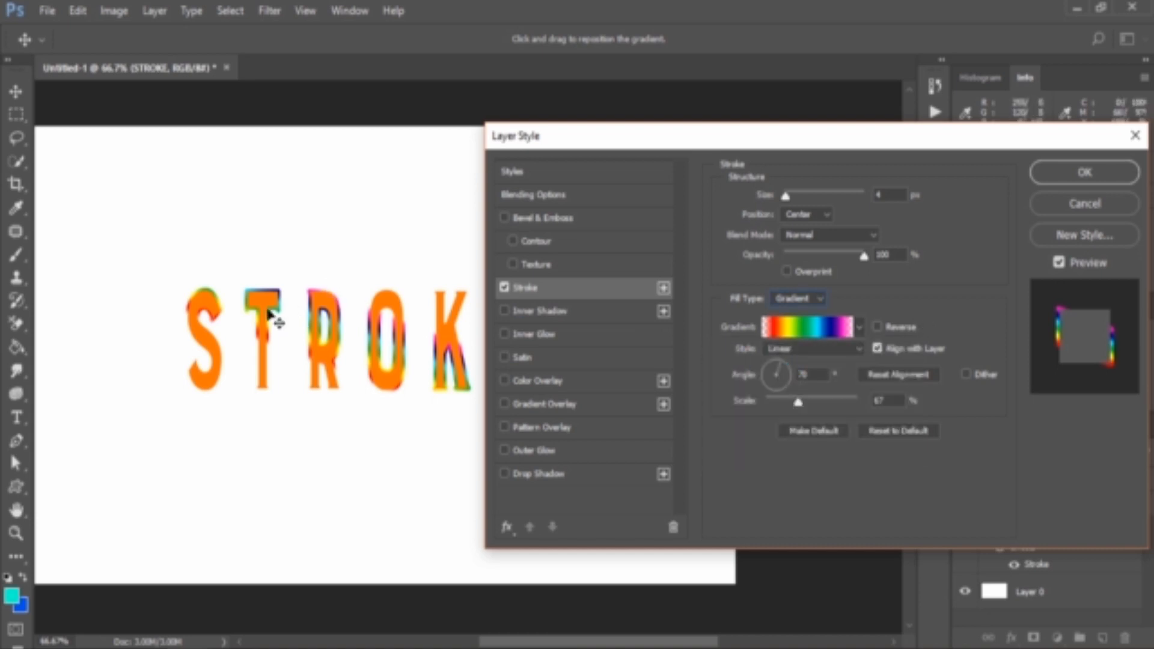
double_click(805, 374)
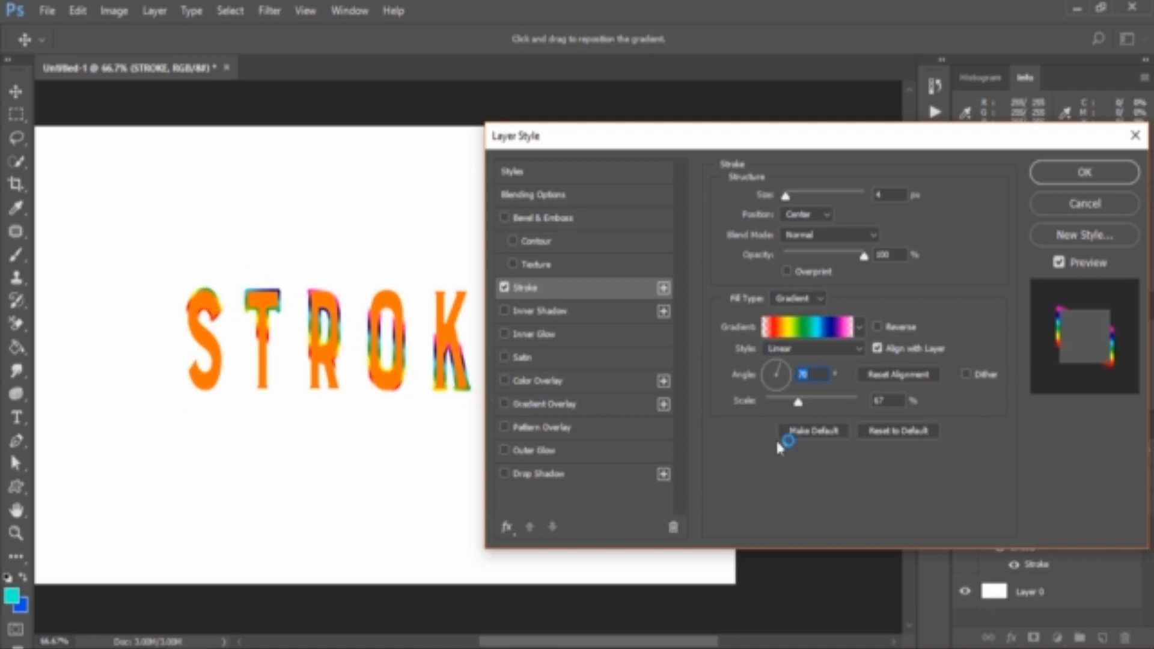
type("90")
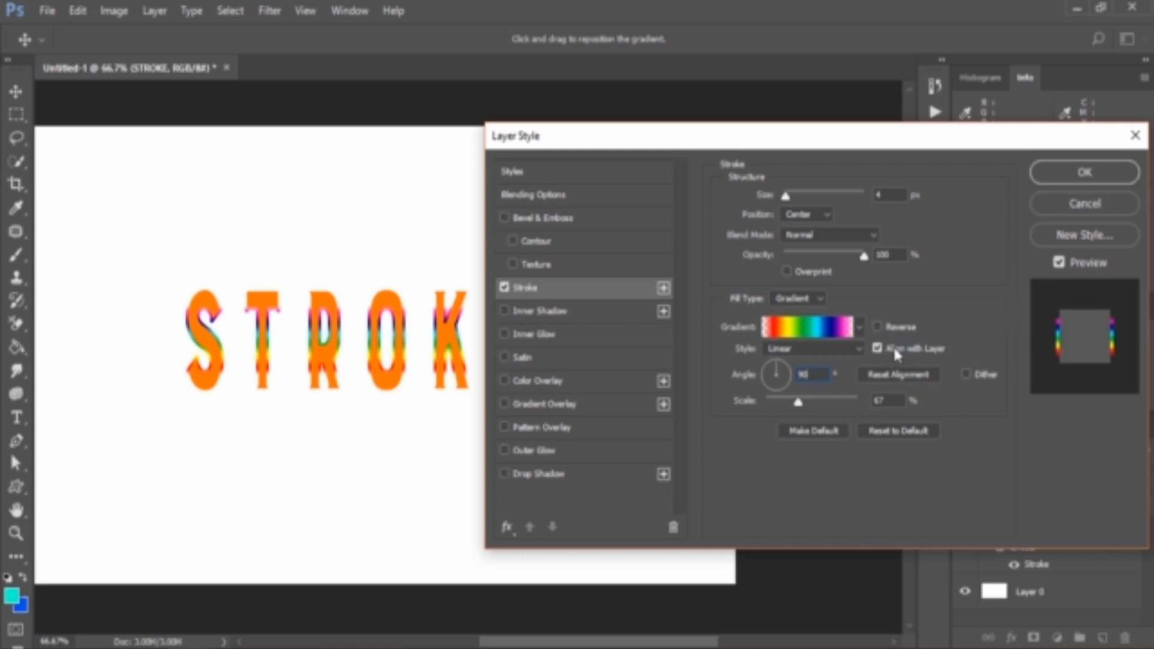
left_click(877, 327)
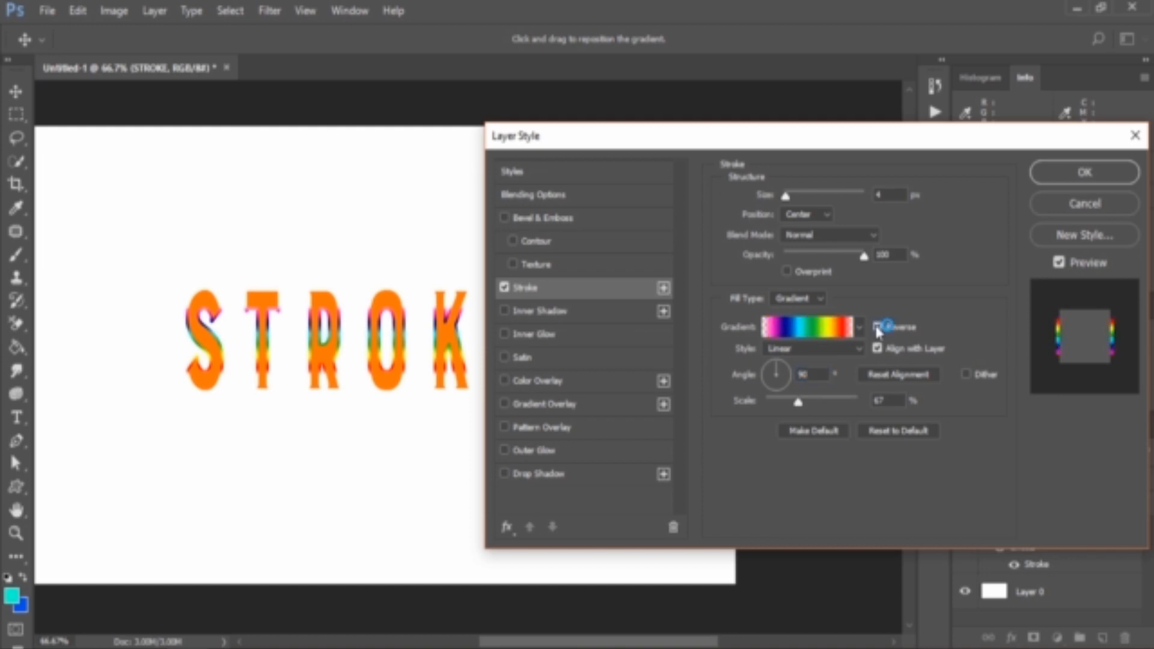
left_click(878, 328)
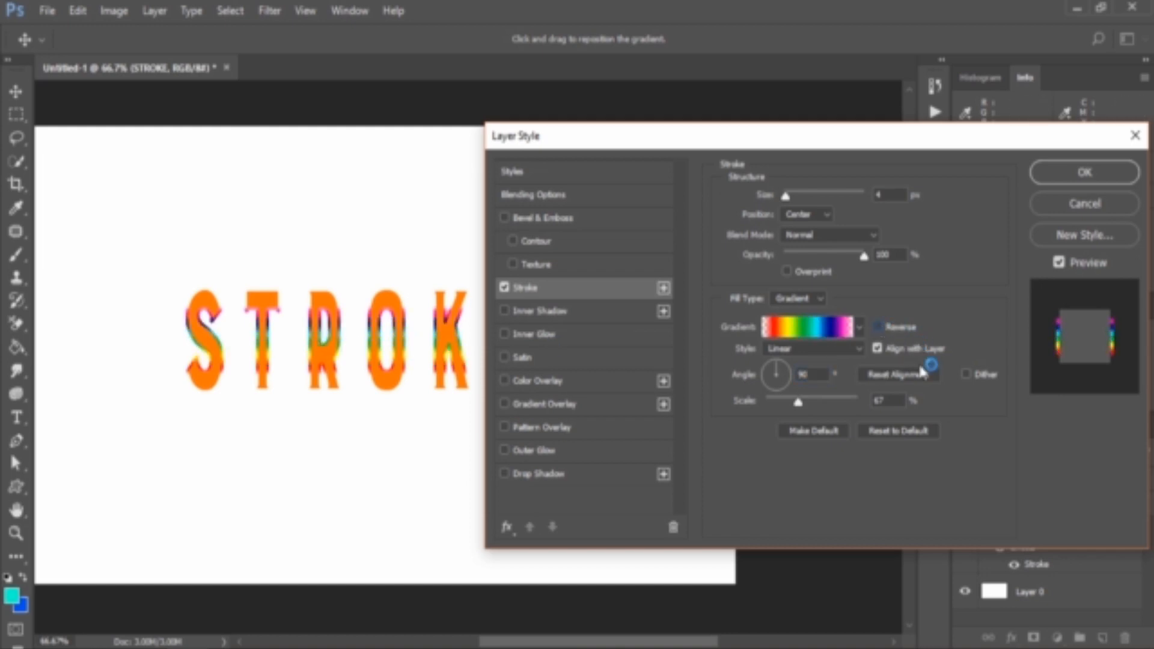
Step: Reset the stroke gradient's alignment and try larger and smaller gradient scales
left_click(902, 378)
left_click(798, 403)
left_click_drag(798, 404, 829, 406)
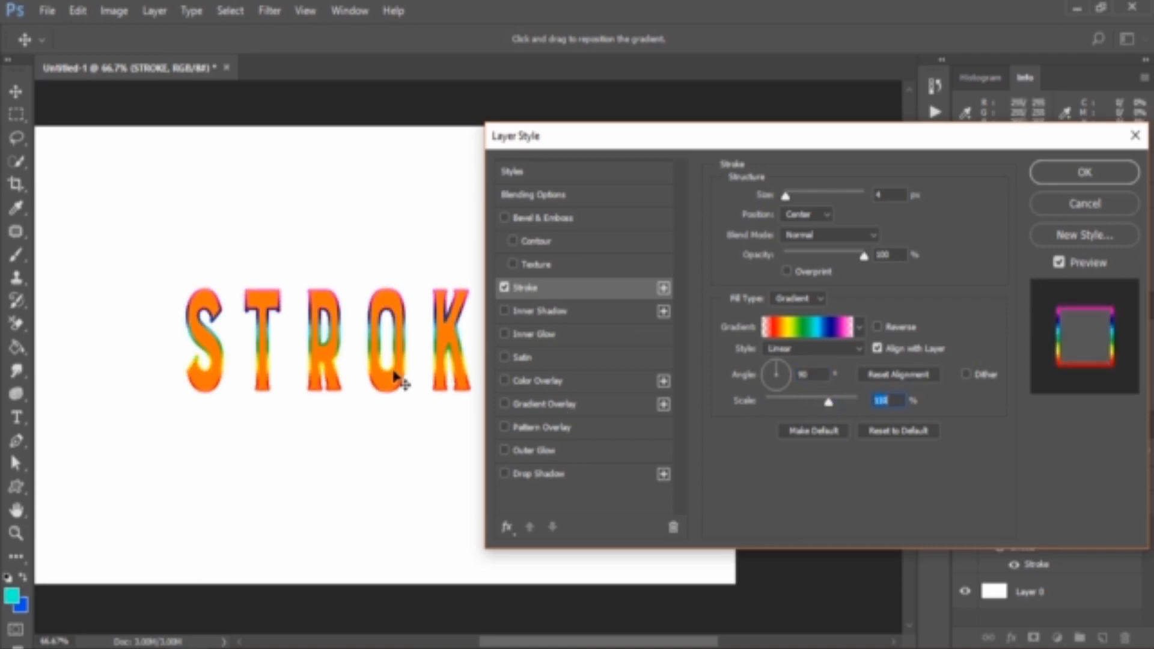
Step: Change the stroke's fill type to Pattern and apply the light woven pattern listed just above Heavy Weave
left_click(817, 298)
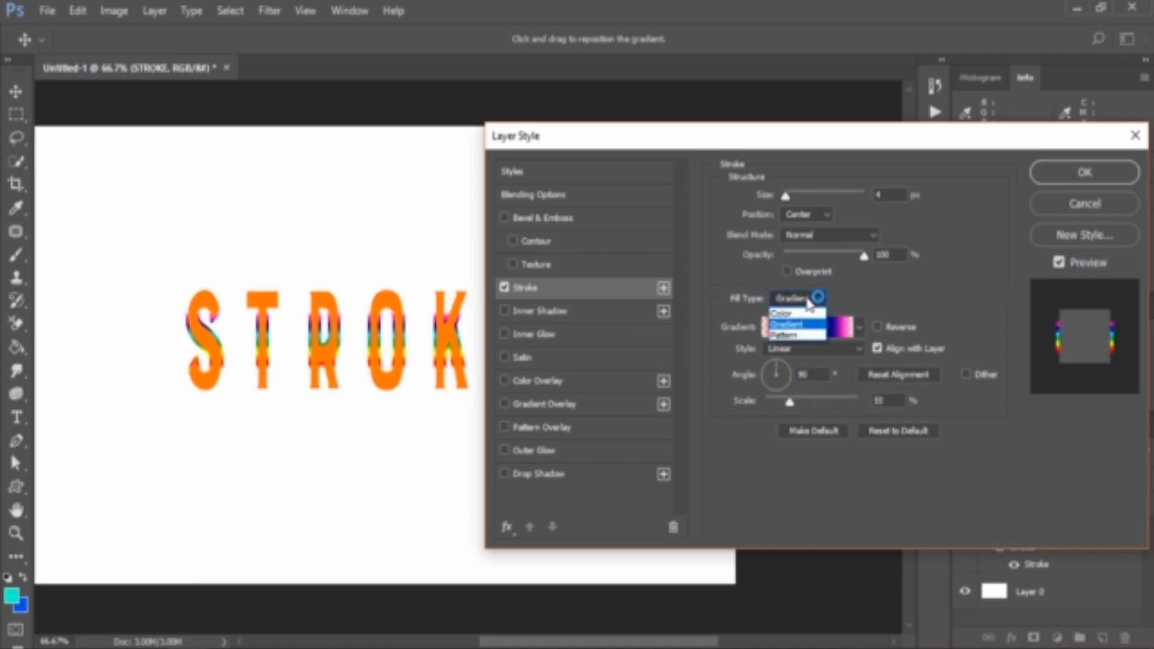
left_click(799, 335)
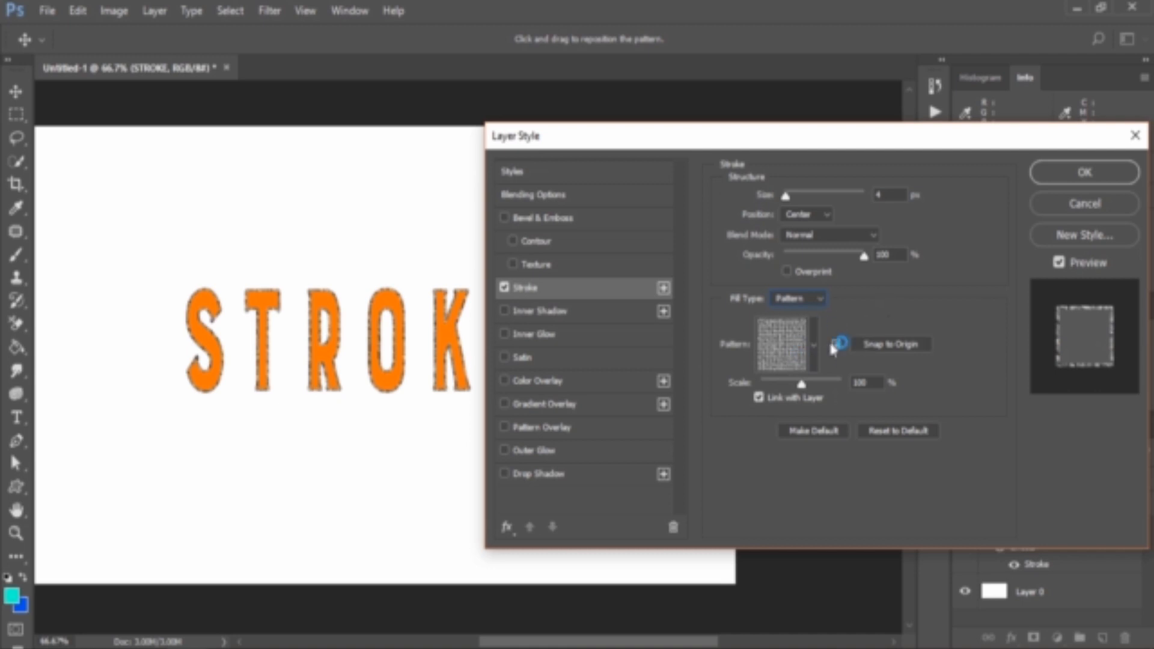
left_click(540, 264)
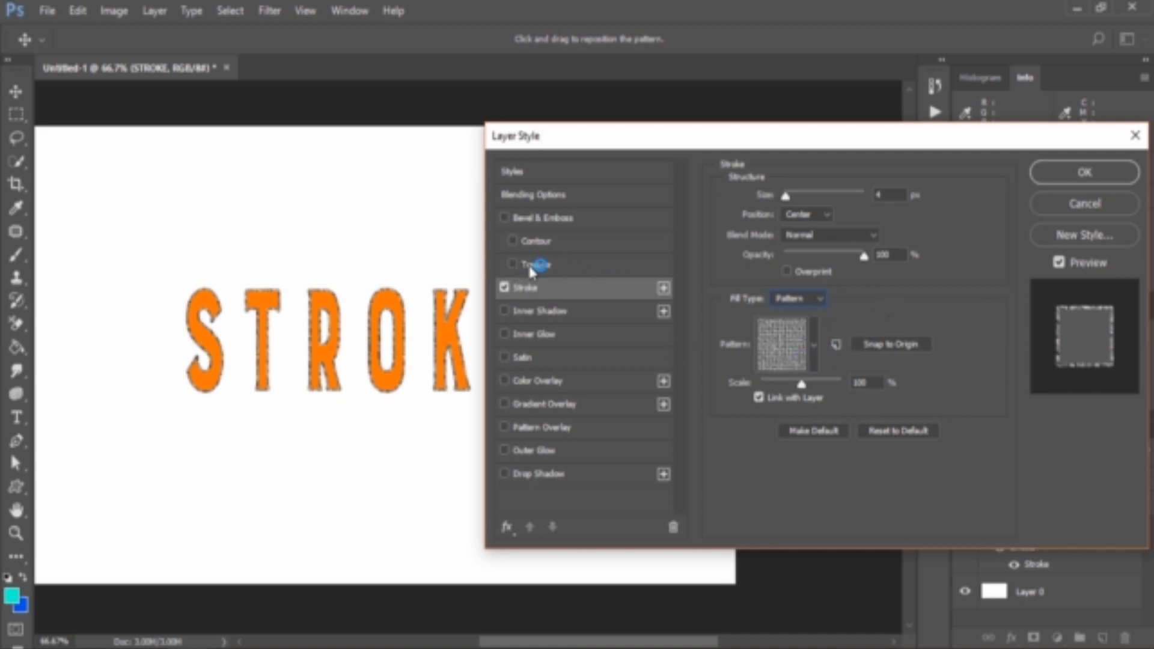
left_click(816, 342)
left_click(545, 456)
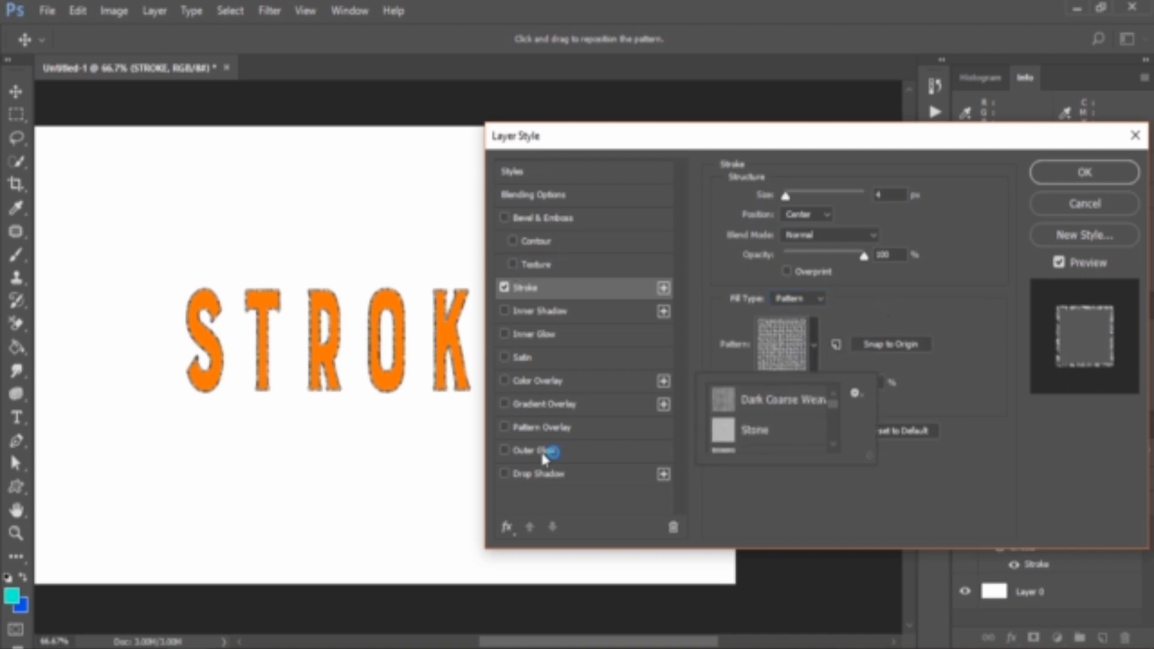
scroll(816, 425, "down", 2)
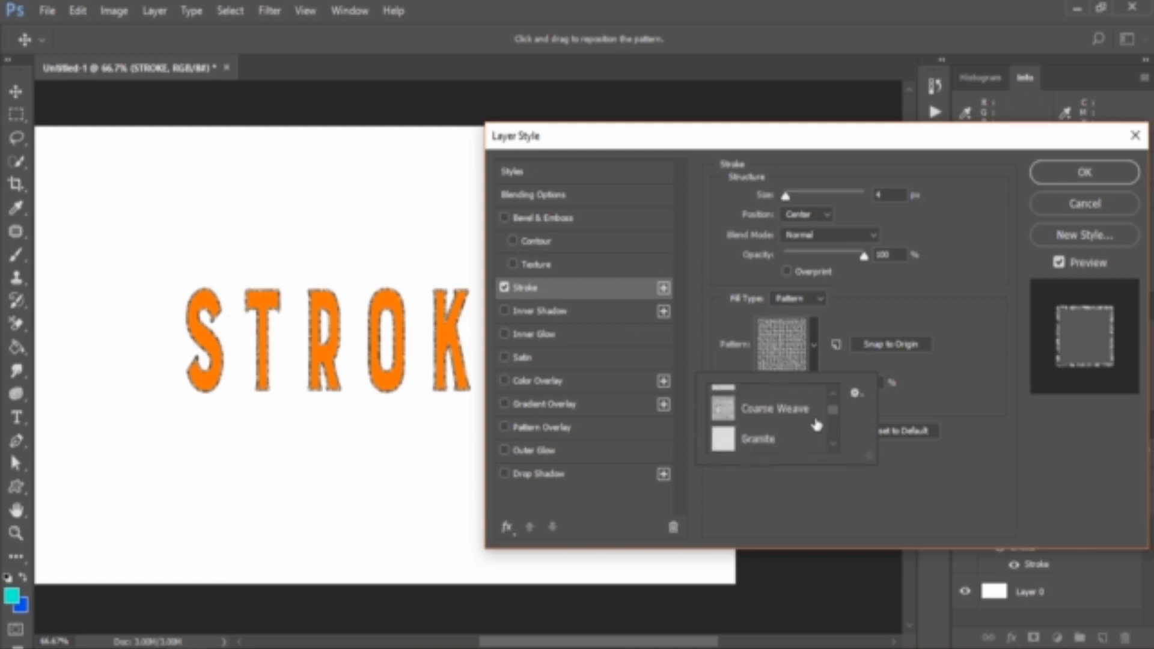
scroll(818, 427, "down", 1)
double_click(757, 400)
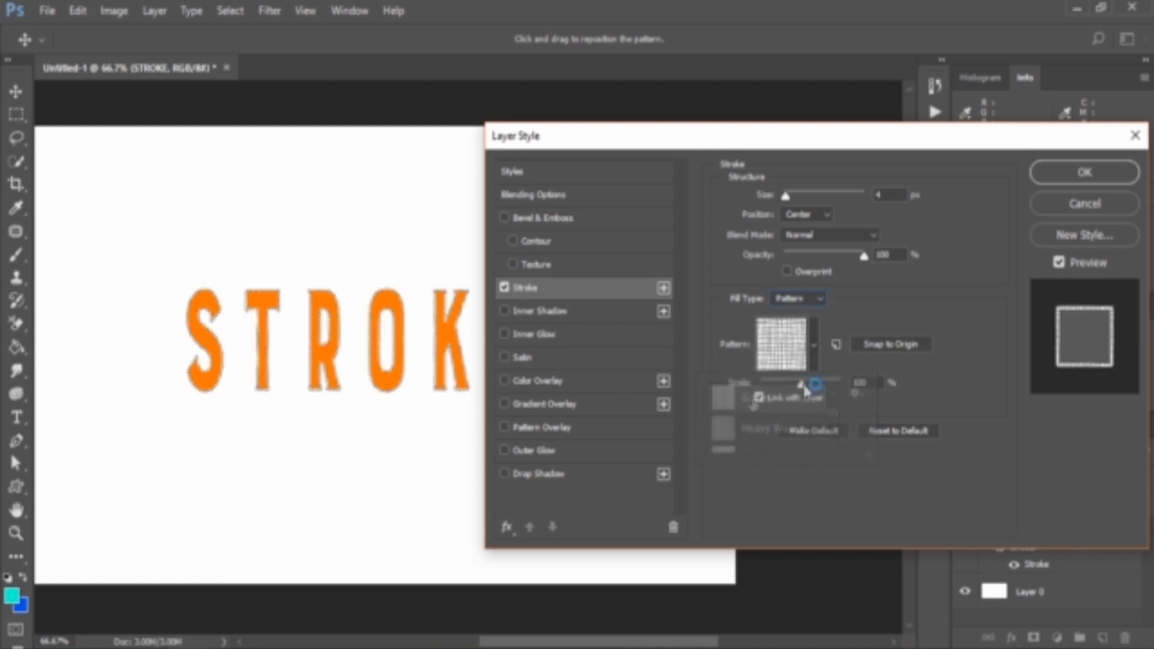
Step: Reduce the stroke pattern's scale and return the fill type to solid Color
left_click_drag(806, 390, 791, 390)
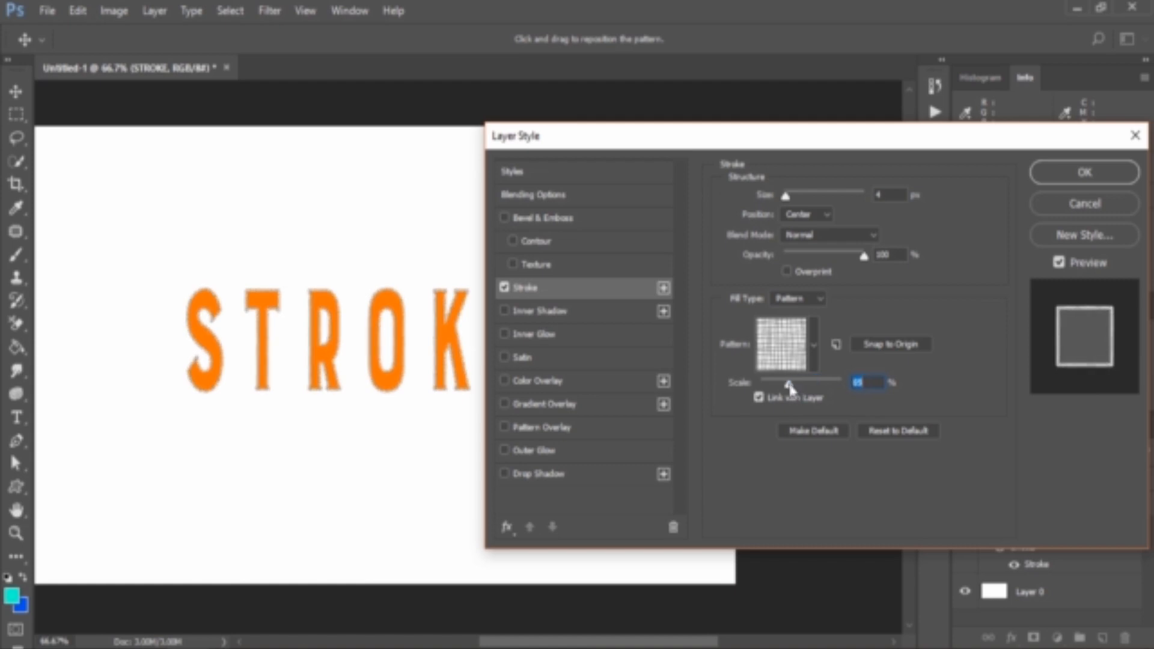
left_click(811, 298)
left_click(792, 313)
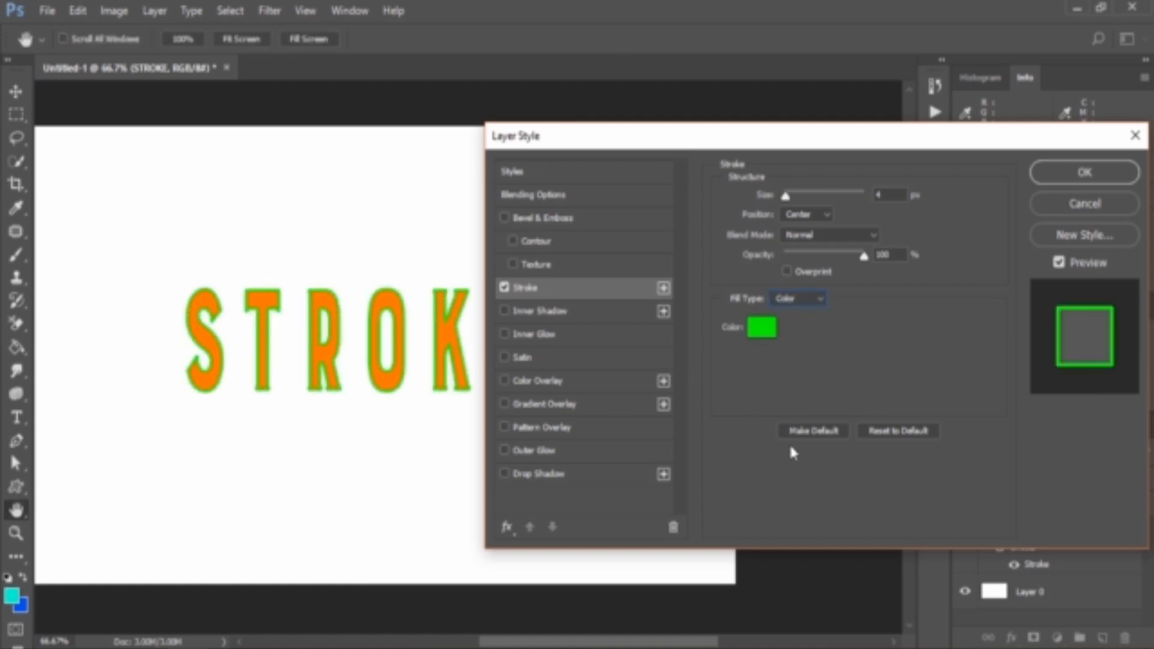